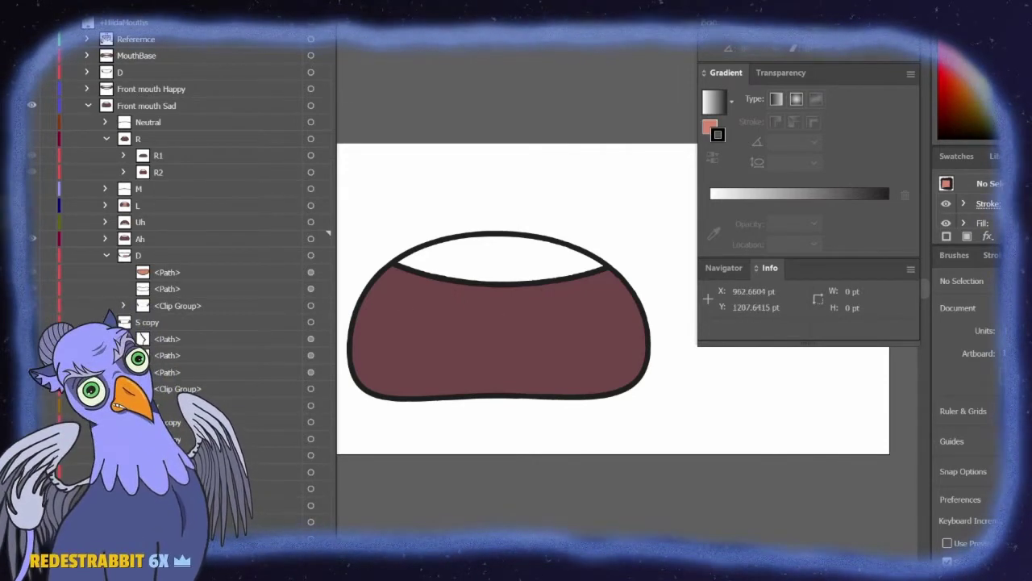
Show only the MouthBase layer, hiding Front mouth Sad, and expand it to inspect its paths and clip group.
click(32, 56)
click(88, 105)
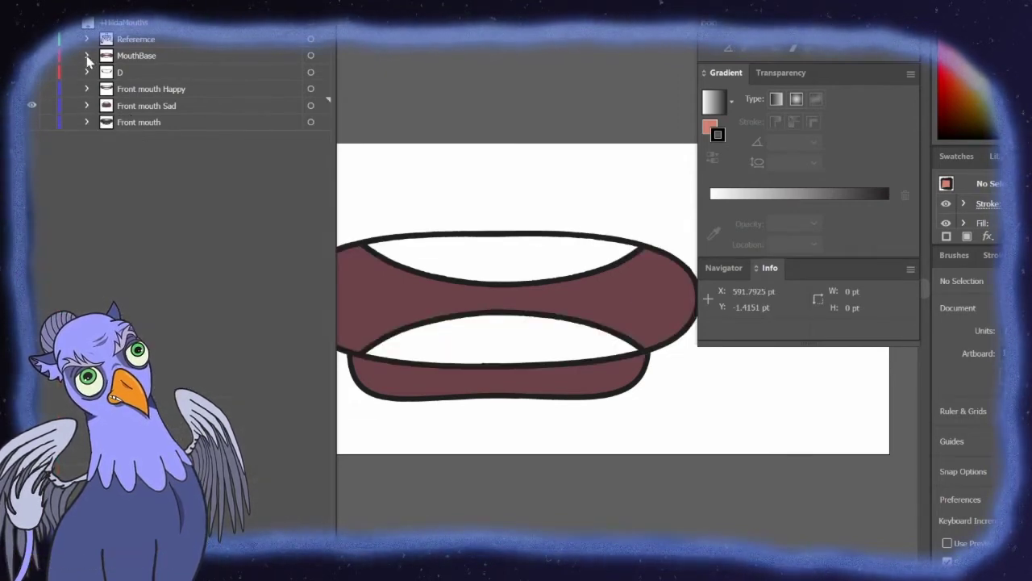
click(86, 55)
scroll(488, 373, down, 2)
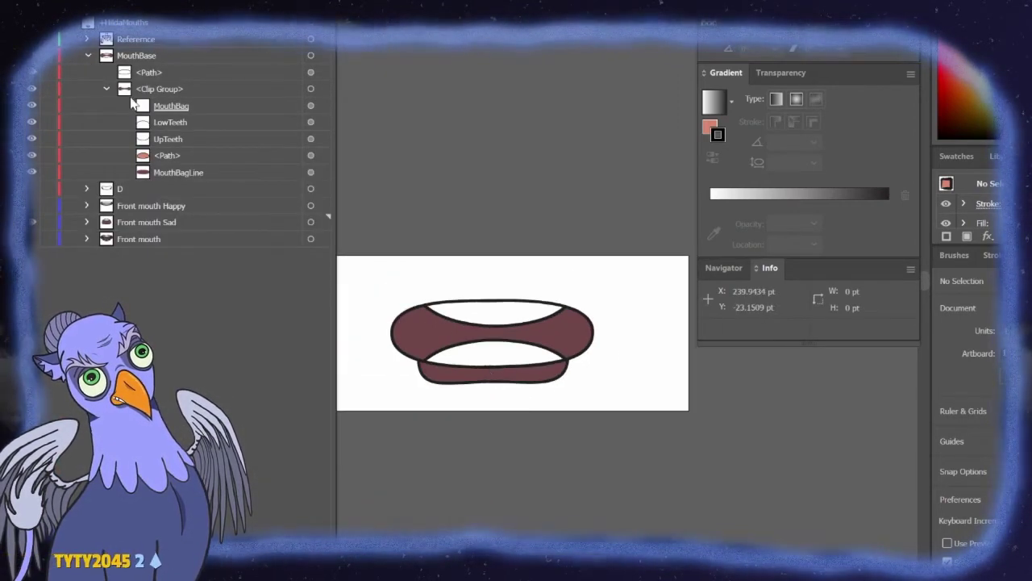
click(31, 222)
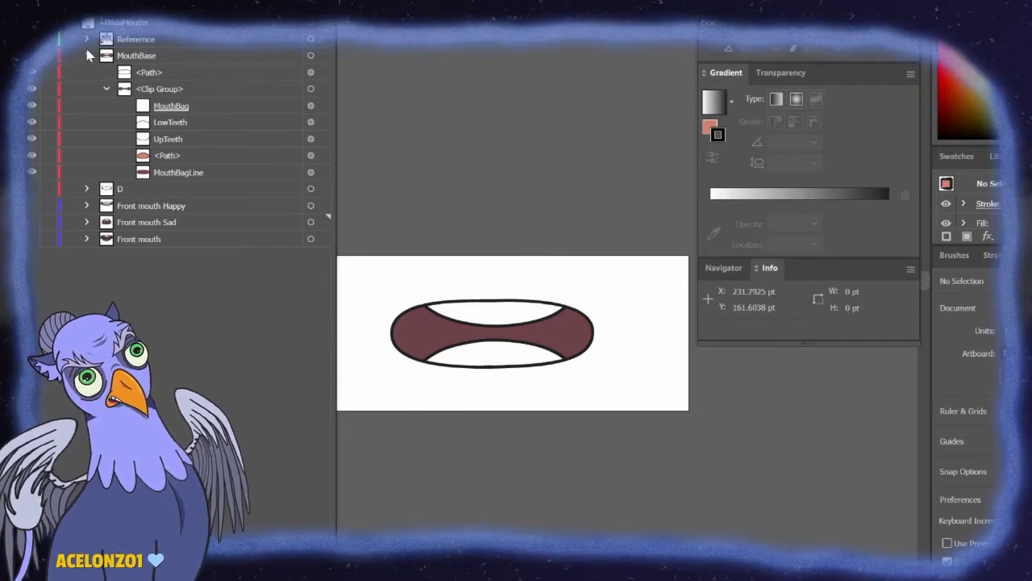
Select the MouthBag clipping path in MouthBase, try stretching its upper edge upward, and undo the changes.
click(176, 110)
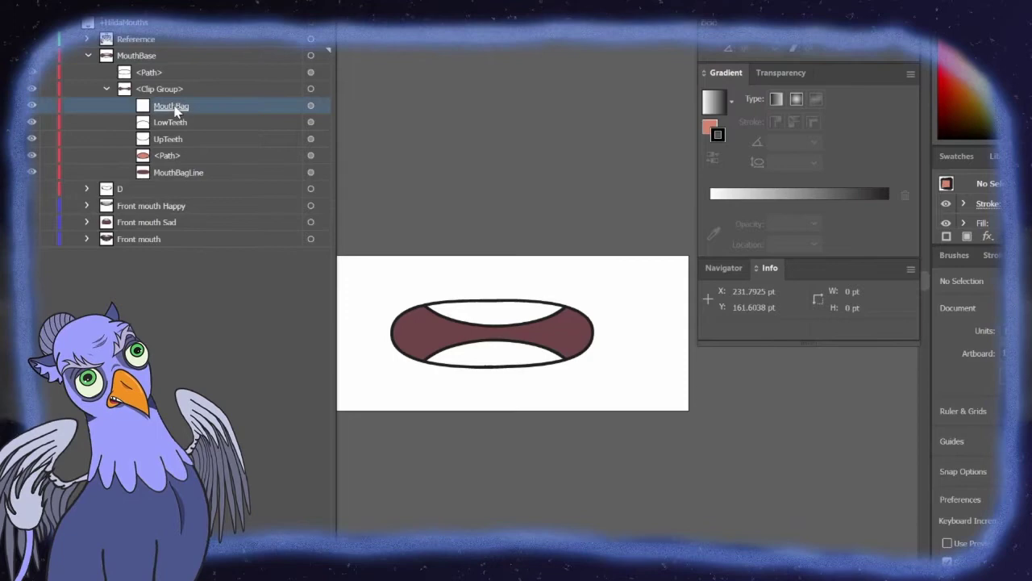
click(311, 106)
scroll(479, 357, up, 2)
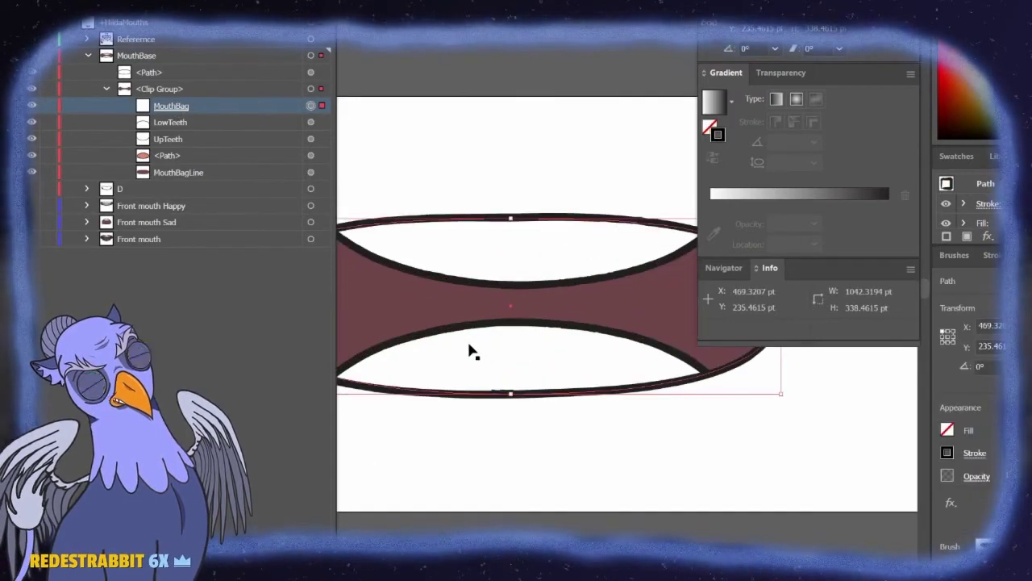
drag(500, 248, 505, 288)
key(ctrl+z)
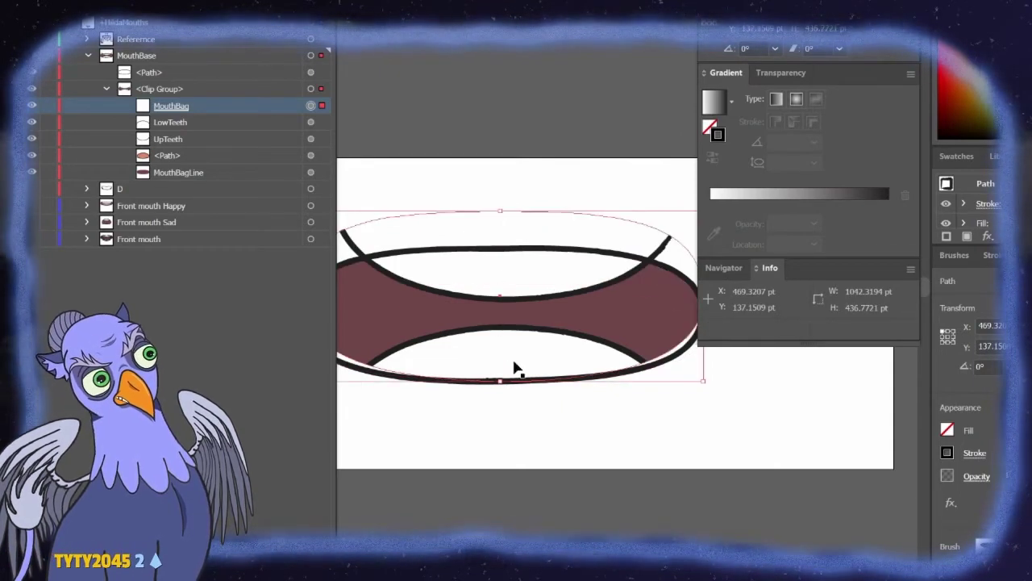
key(ctrl+z)
scroll(512, 387, down, 2)
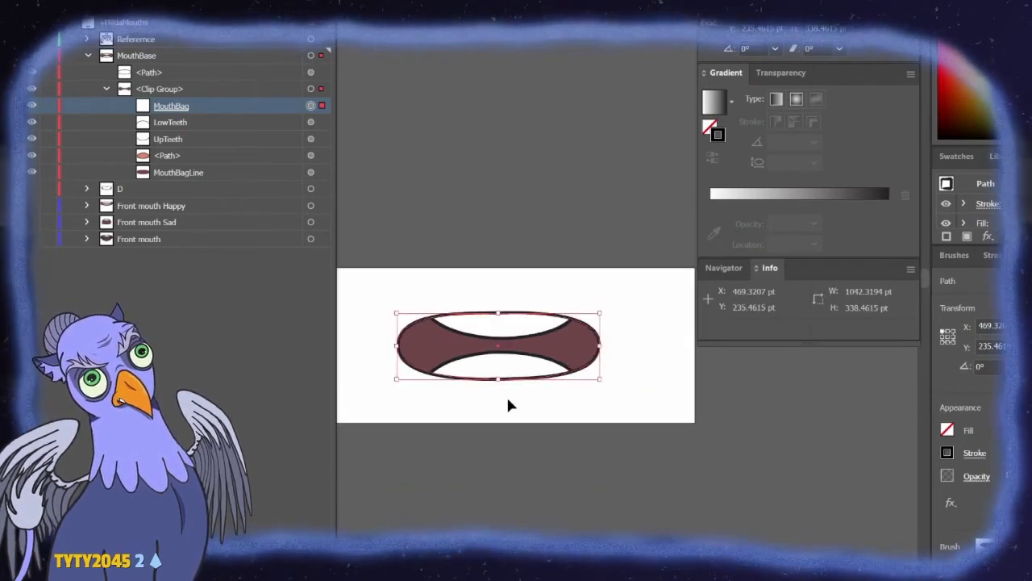
scroll(512, 387, left, 2)
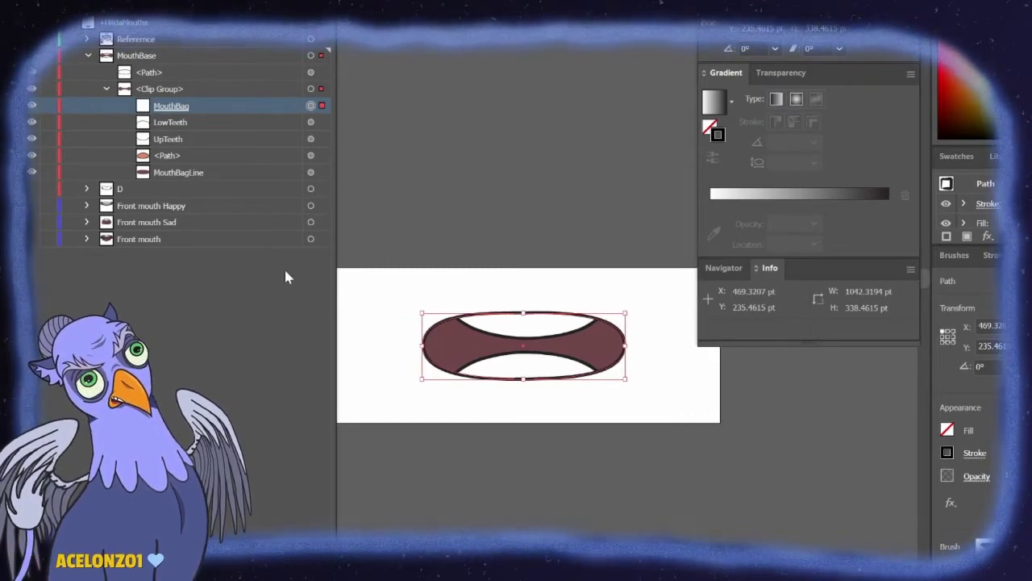
Collapse and hide the MouthBase layer, and make the Front mouth Sad layer visible again.
click(87, 55)
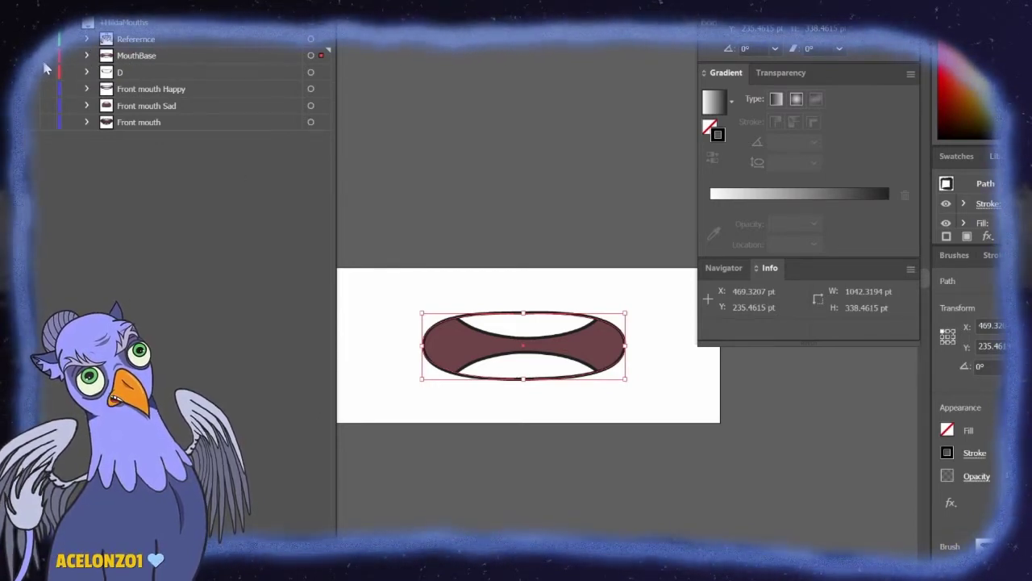
key(Delete)
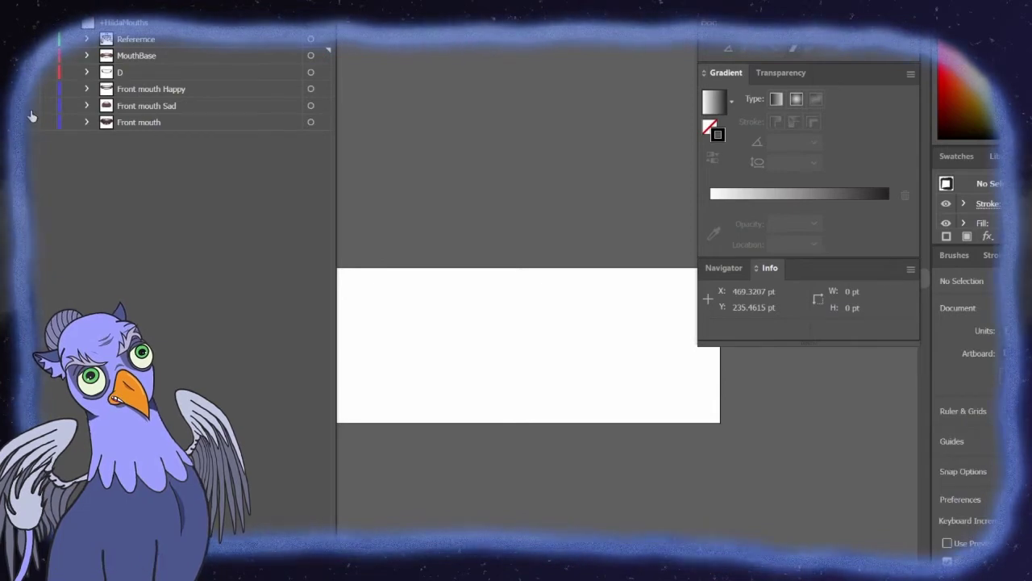
click(32, 105)
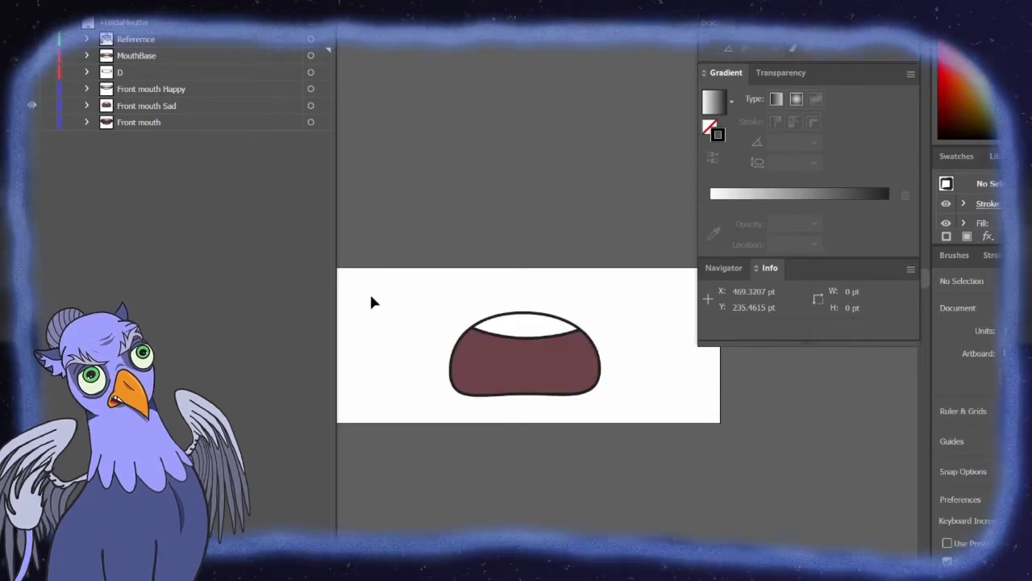
Inside Front mouth Sad, hide the Ah mouth and show the D mouth instead.
click(88, 106)
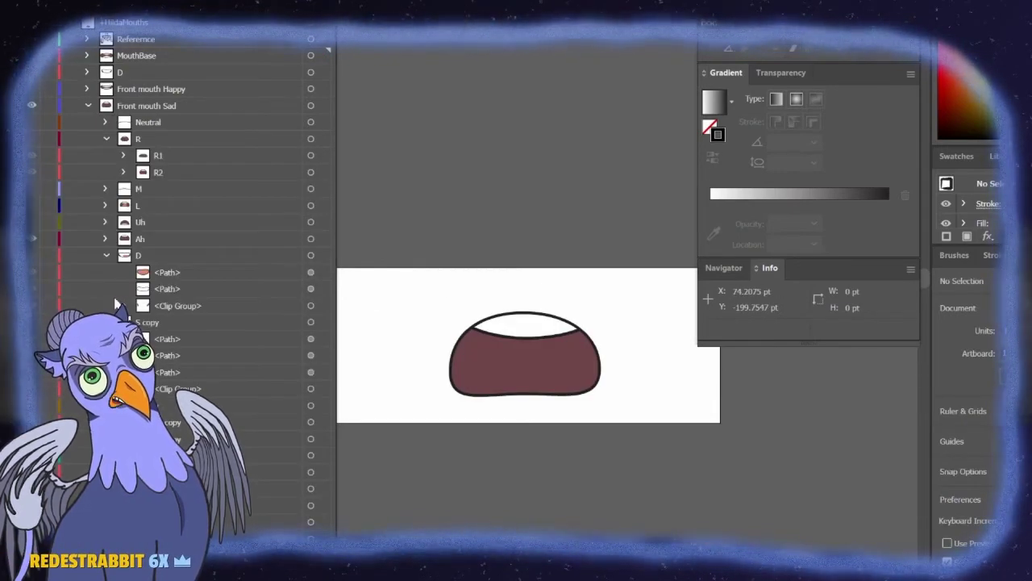
click(33, 239)
click(106, 255)
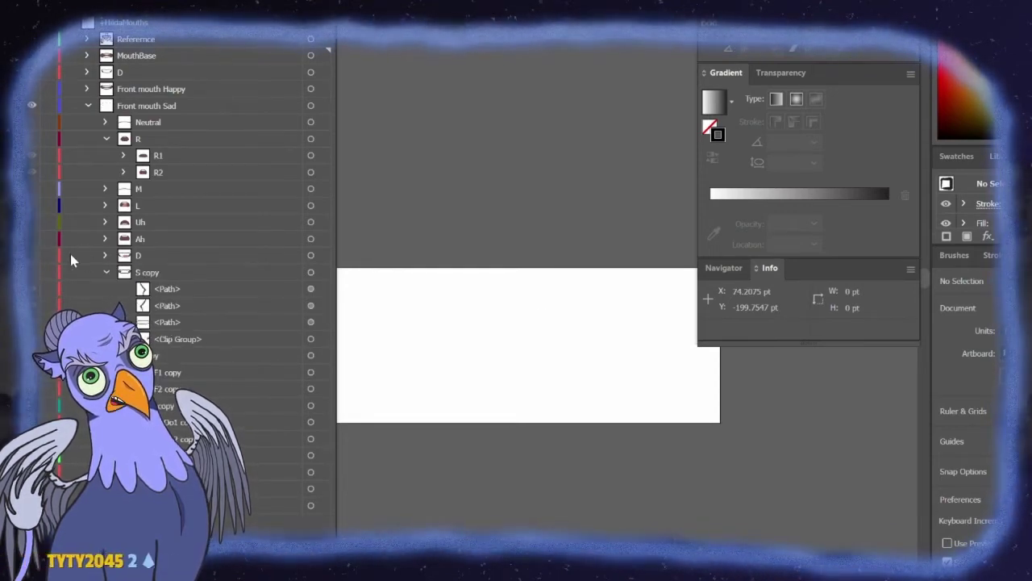
click(33, 255)
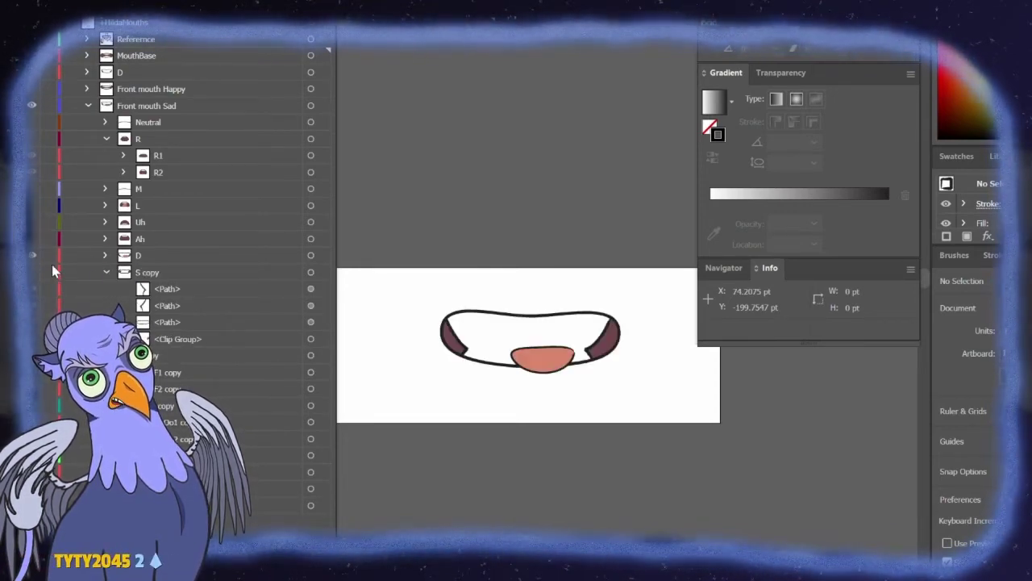
Select the D mouth's black outline path and move its left and right side anchors down so the corners droop.
click(106, 255)
click(167, 272)
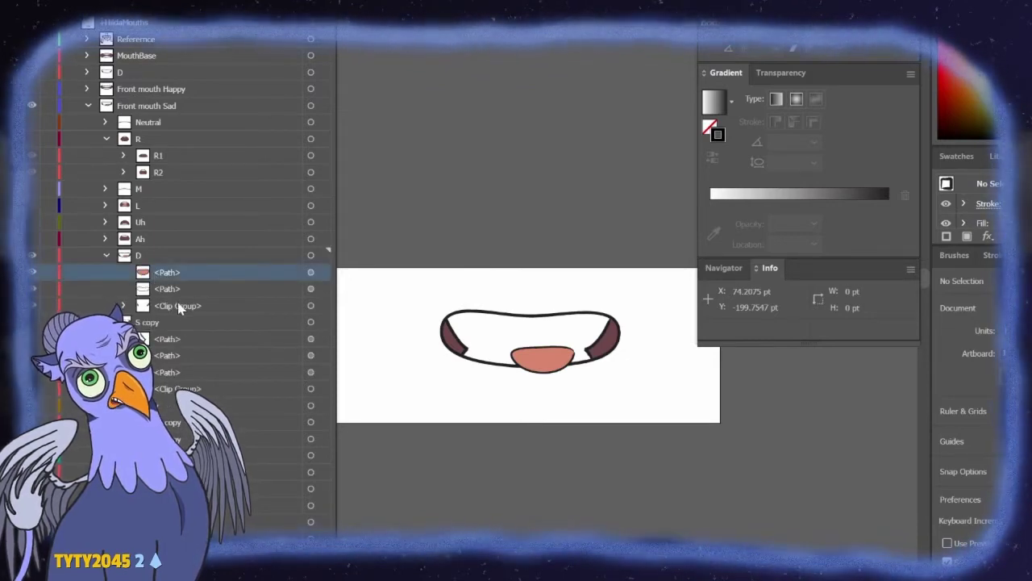
click(179, 308)
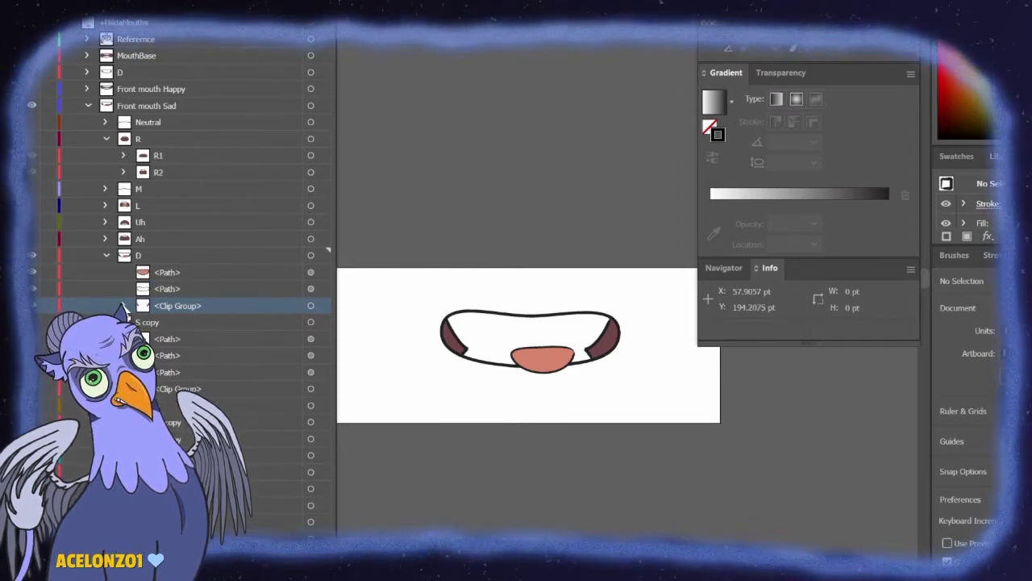
click(123, 306)
click(201, 292)
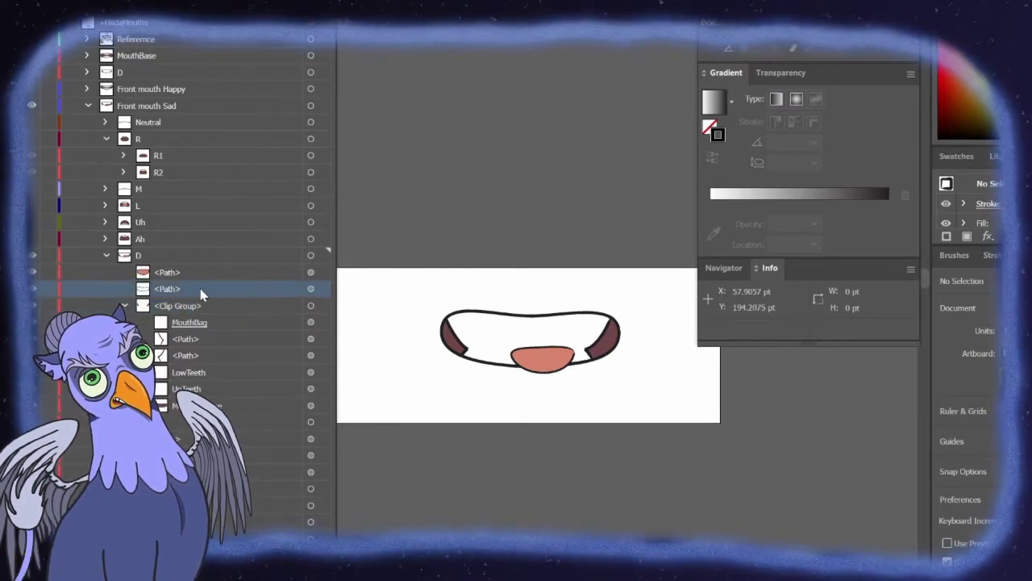
click(311, 289)
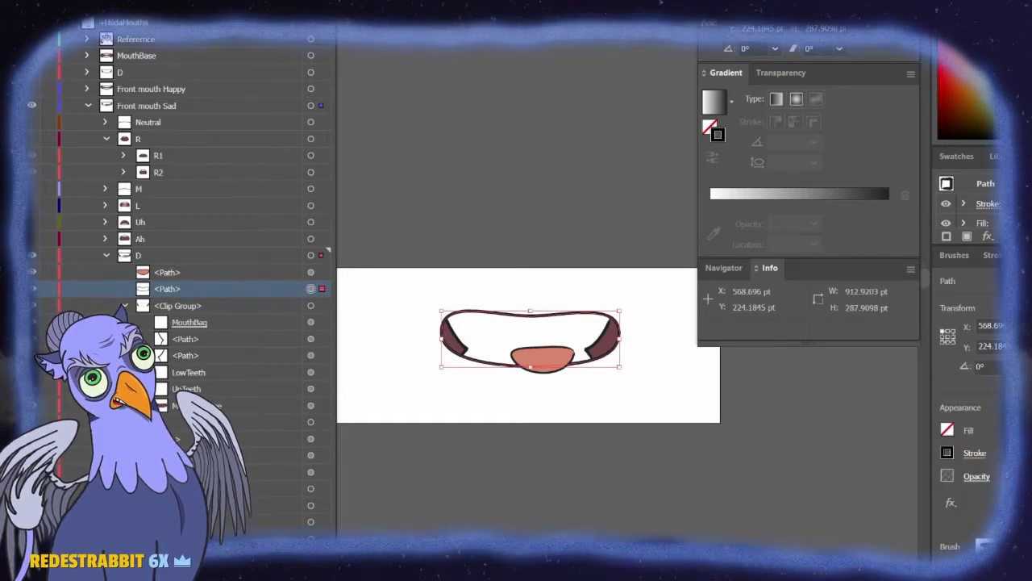
scroll(443, 322, up, 2)
drag(441, 350, 440, 408)
scroll(839, 452, up, 1)
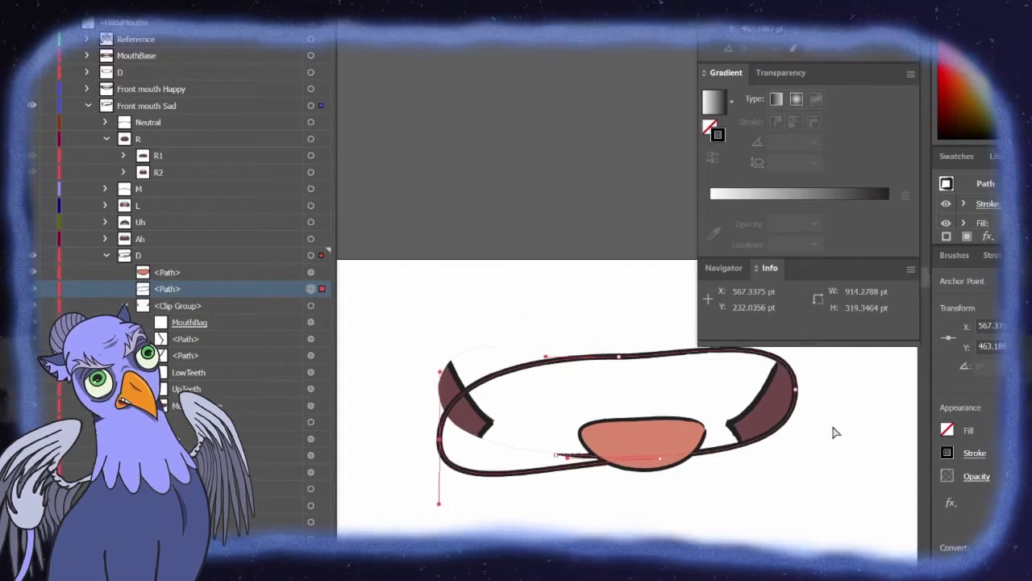
drag(796, 396, 705, 352)
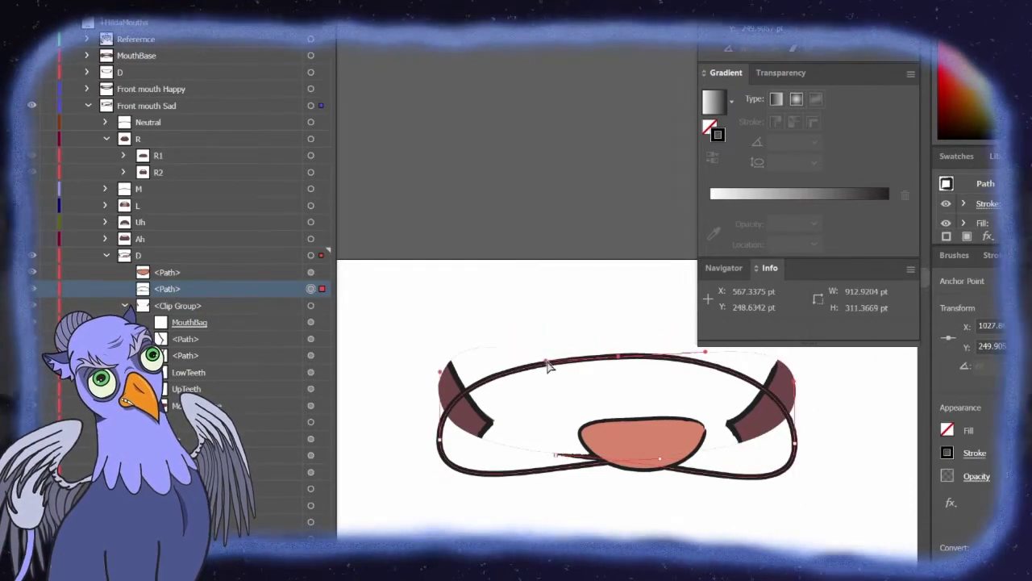
Round the outline's upper curve and adjust its lower anchors and handles into a smooth, slightly raised bottom edge.
drag(547, 365, 533, 357)
mouse_move(555, 458)
mouse_down()
mouse_move(574, 473)
mouse_move(702, 477)
mouse_move(541, 473)
mouse_up()
drag(663, 467, 573, 474)
scroll(573, 472, up, 3)
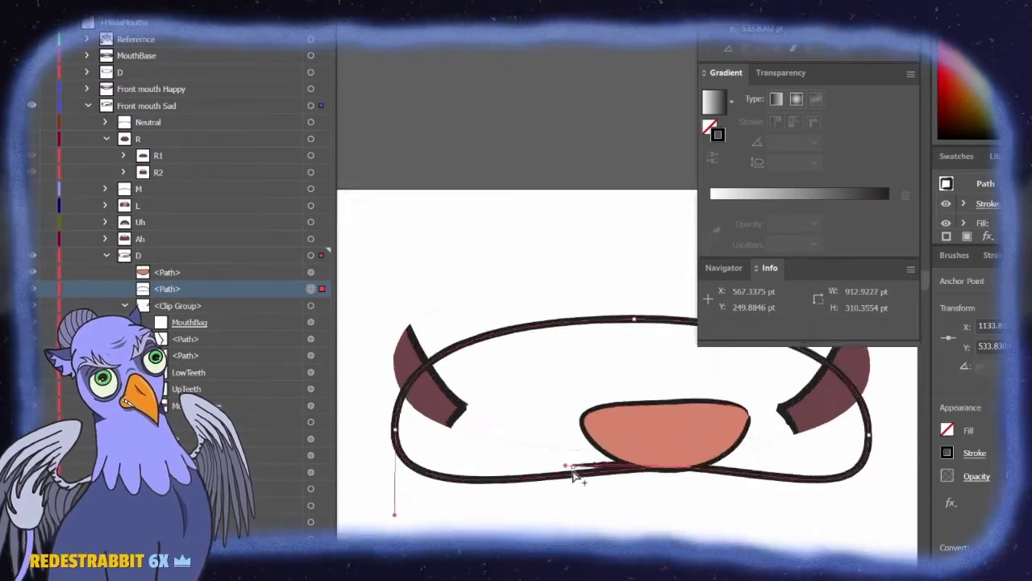
drag(562, 468, 512, 452)
scroll(806, 488, up, 1)
scroll(587, 492, right, 2)
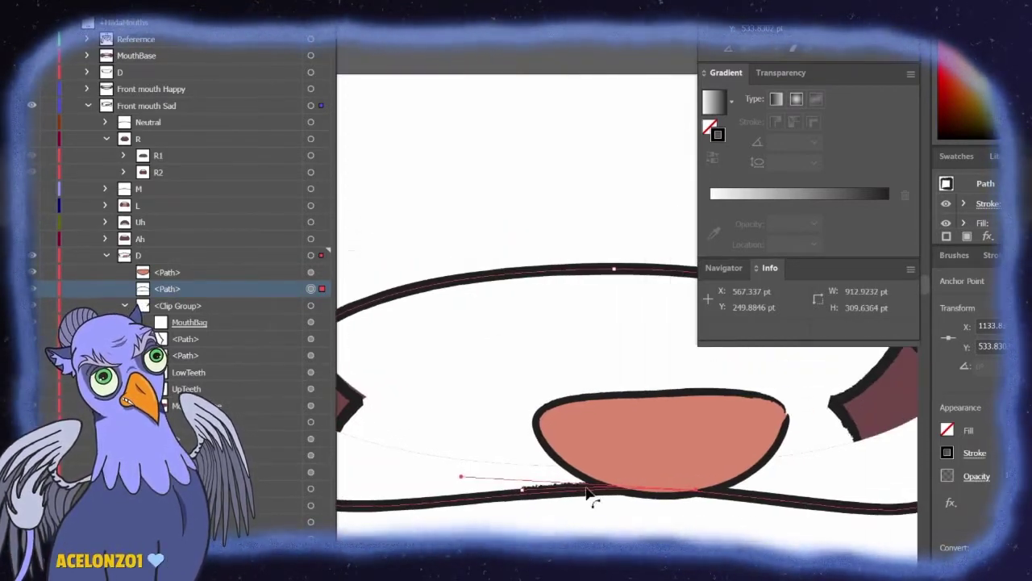
drag(782, 467, 794, 455)
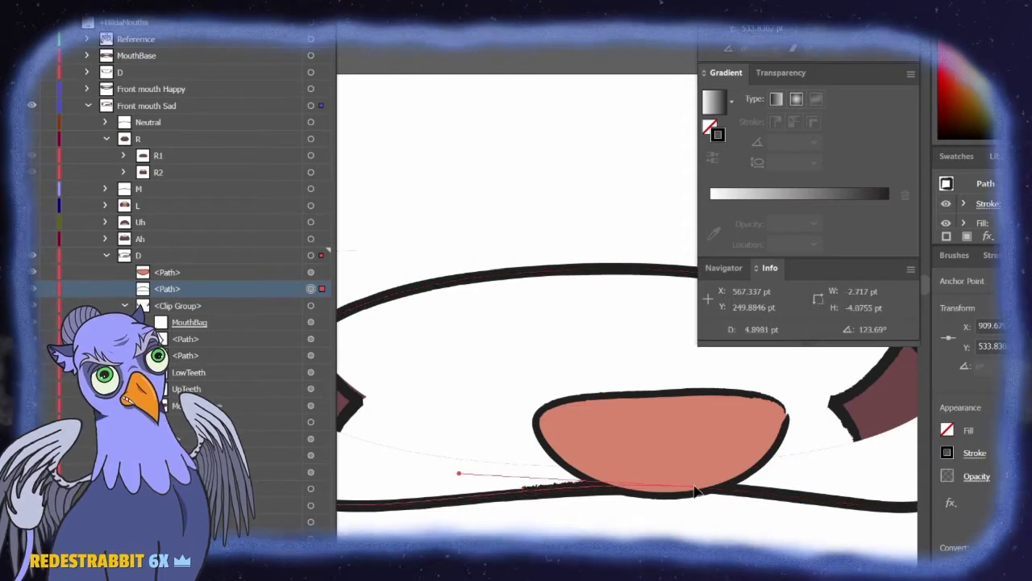
Fine-tune the outline's right side anchor and lower handle to balance the mouth's two corners.
scroll(649, 518, down, 2)
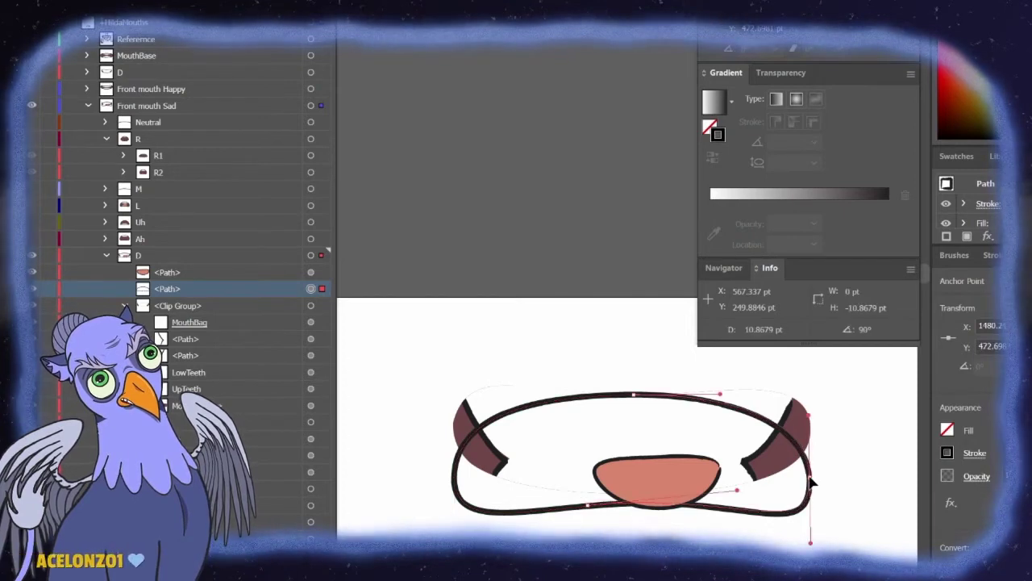
drag(812, 481, 811, 484)
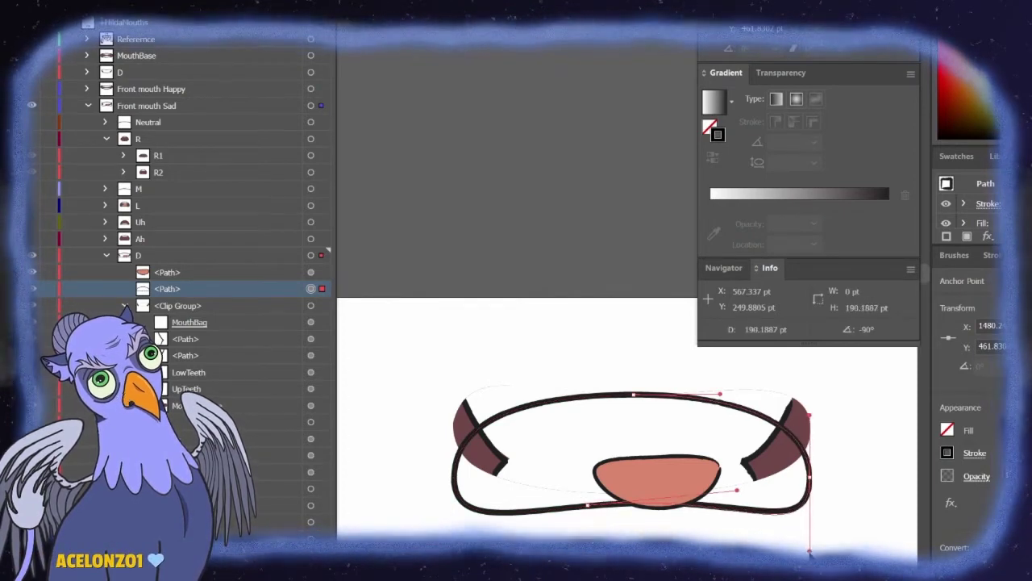
drag(808, 555, 809, 557)
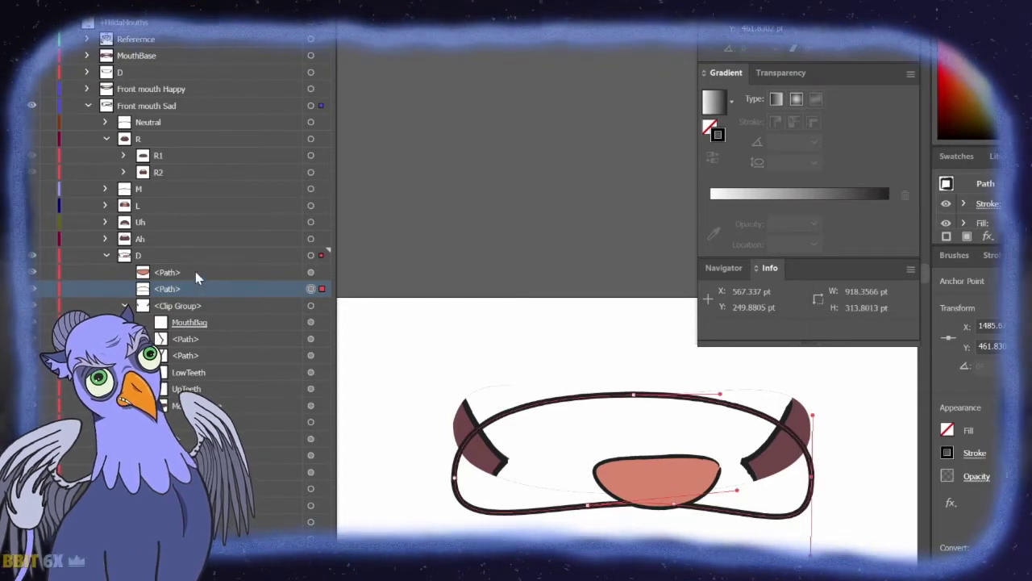
Select the MouthBag clipping path in D's clip group and fit its left anchor and handles to the new outline.
click(224, 323)
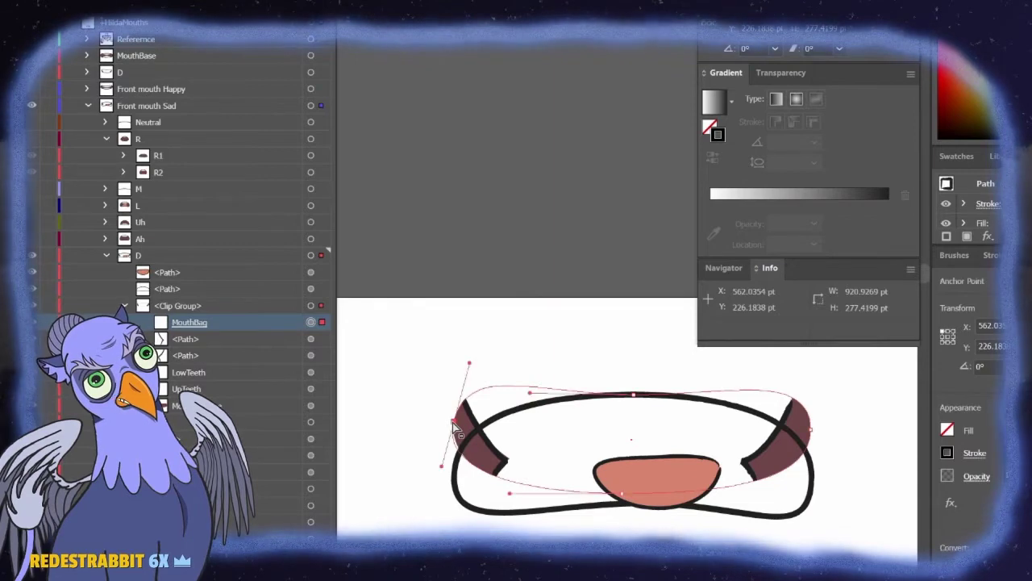
drag(454, 426, 457, 466)
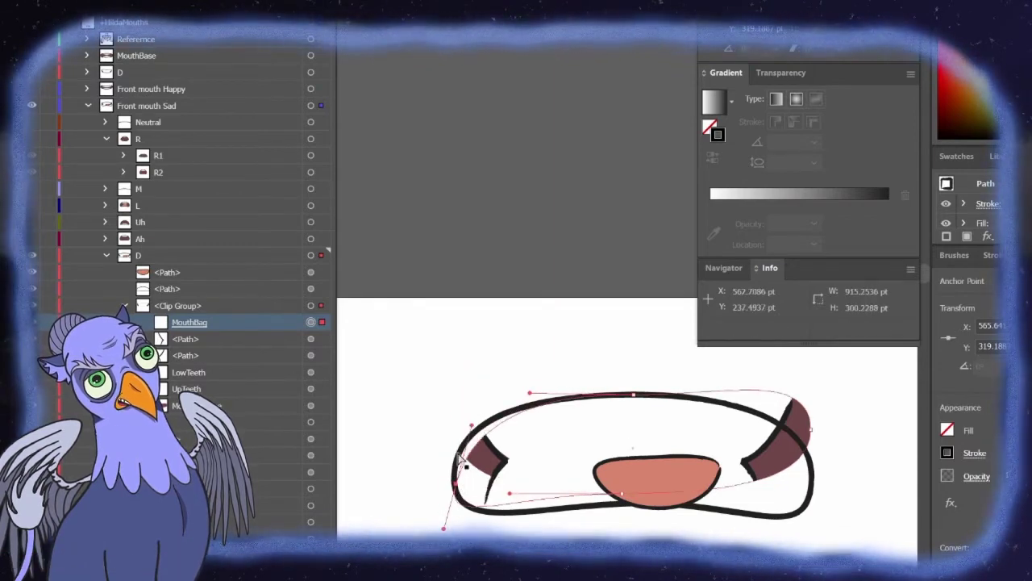
drag(474, 431, 457, 427)
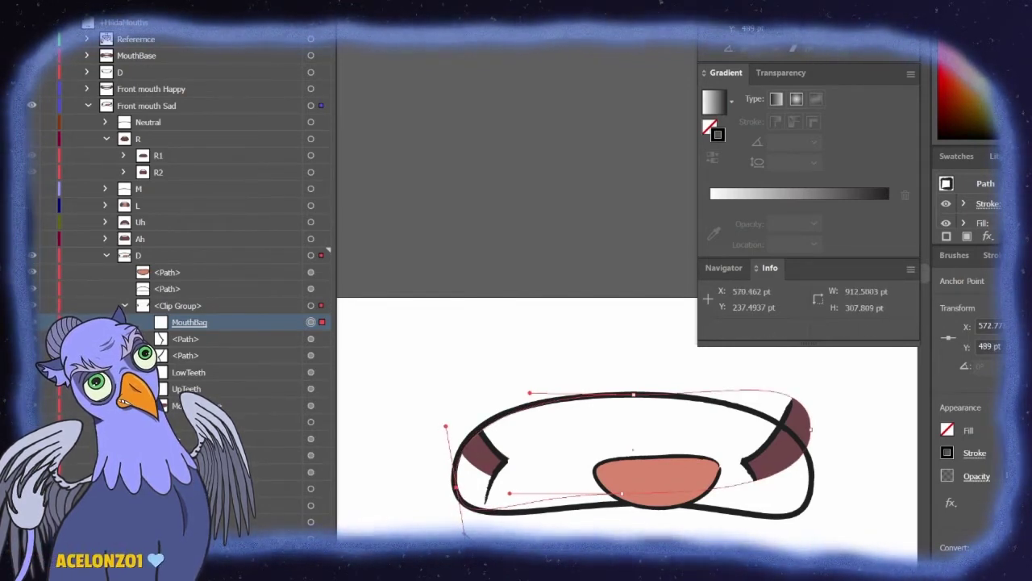
drag(464, 532, 475, 532)
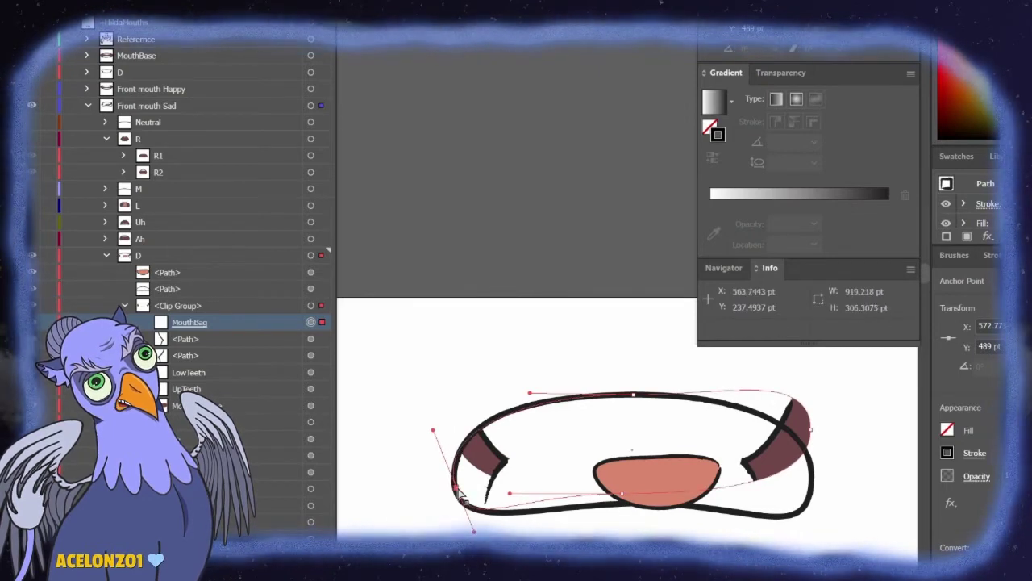
Fit the MouthBag clipping path's right and bottom anchors and their handles to the reshaped mouth outline.
drag(810, 435, 813, 403)
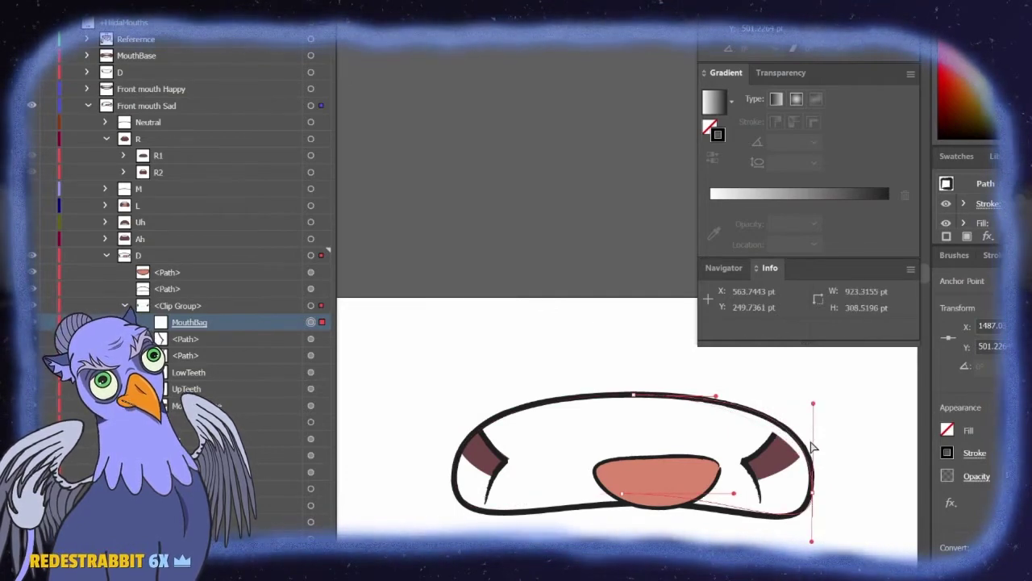
drag(813, 547, 811, 549)
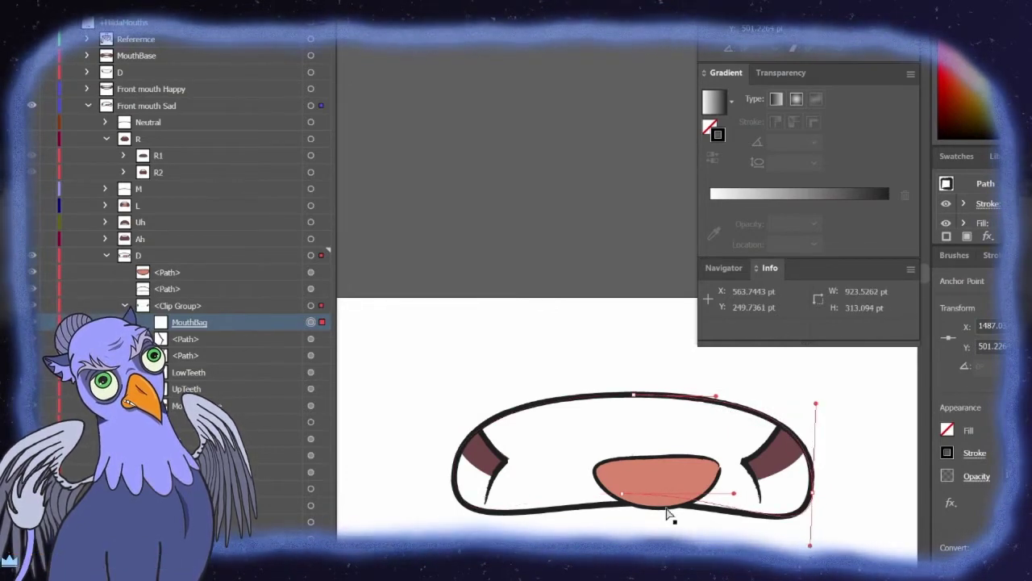
drag(624, 498, 632, 509)
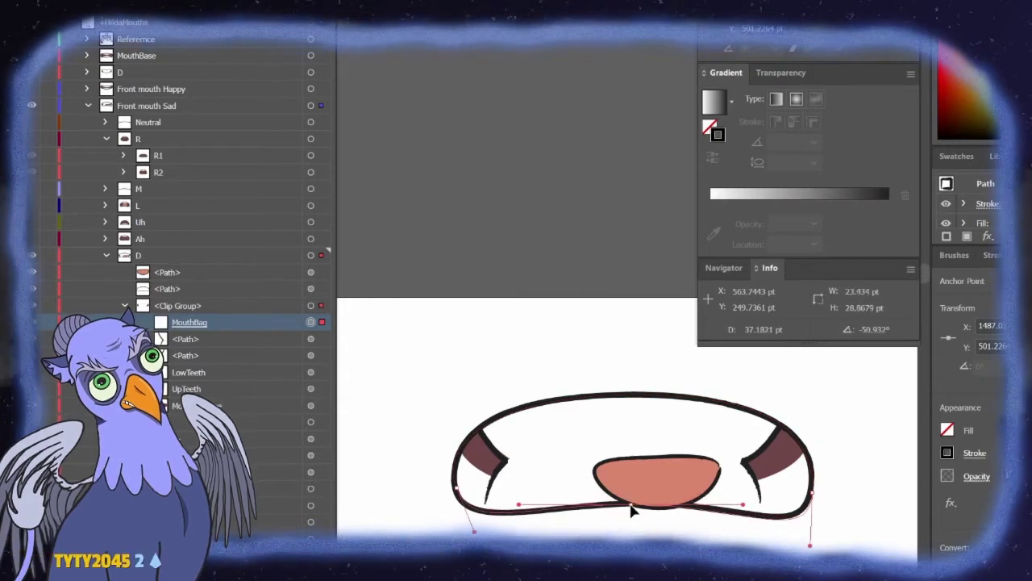
scroll(788, 541, up, 2)
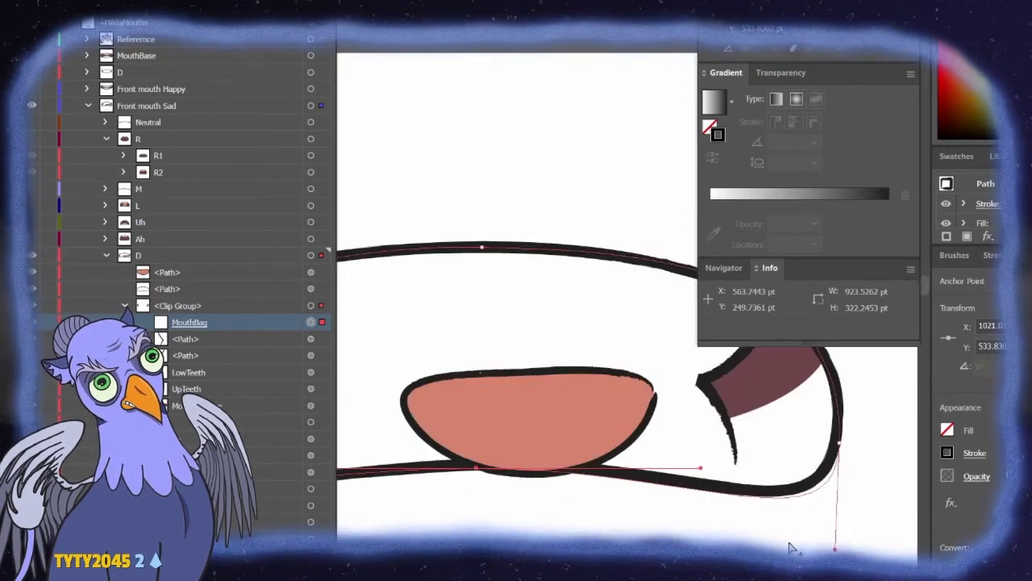
drag(835, 550, 827, 521)
drag(841, 444, 835, 440)
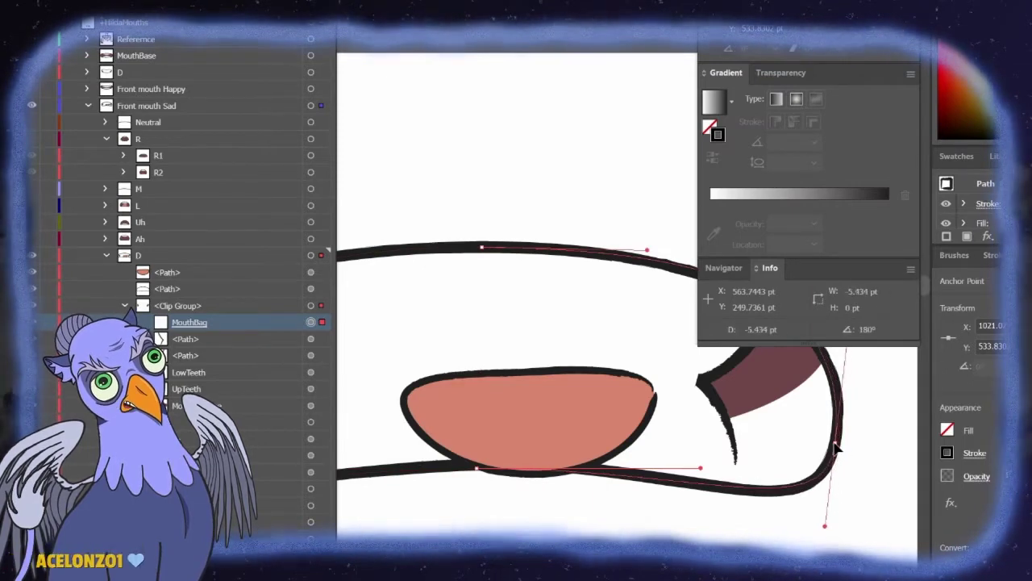
Select the dark mouth fill path in D's clip group and move its right and left side anchors down to match the outline.
scroll(763, 439, up, 2)
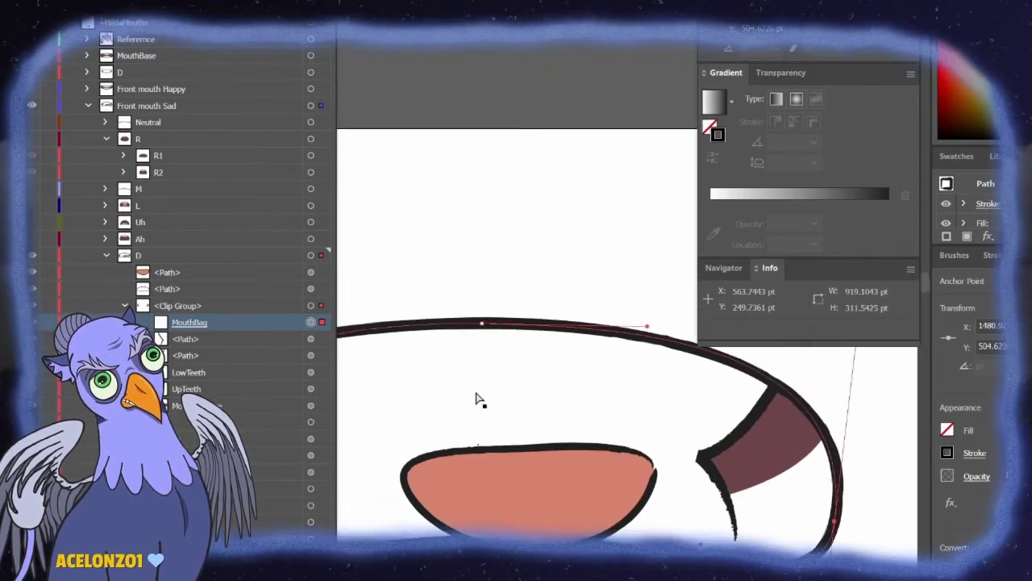
scroll(563, 434, down, 1)
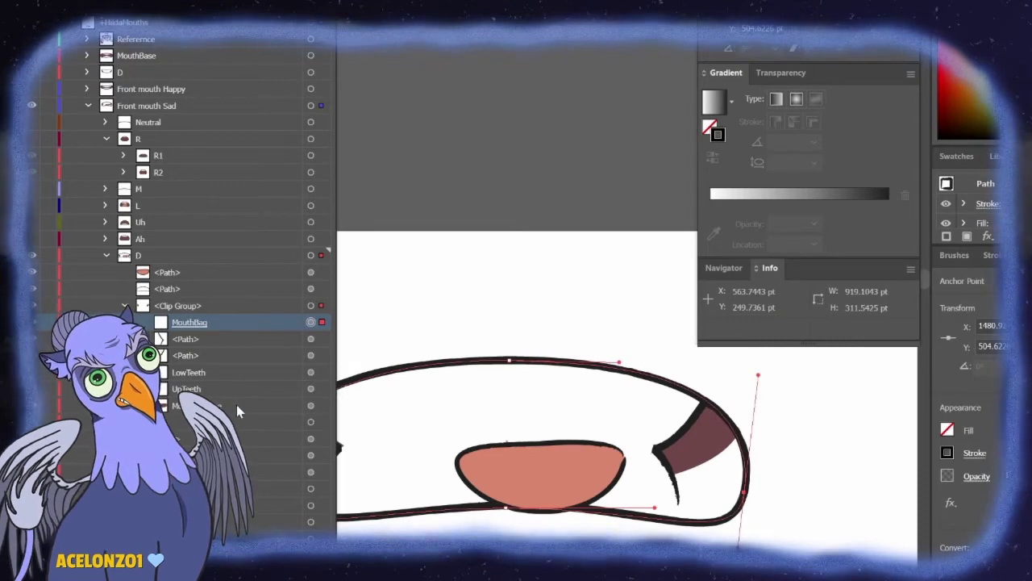
click(310, 408)
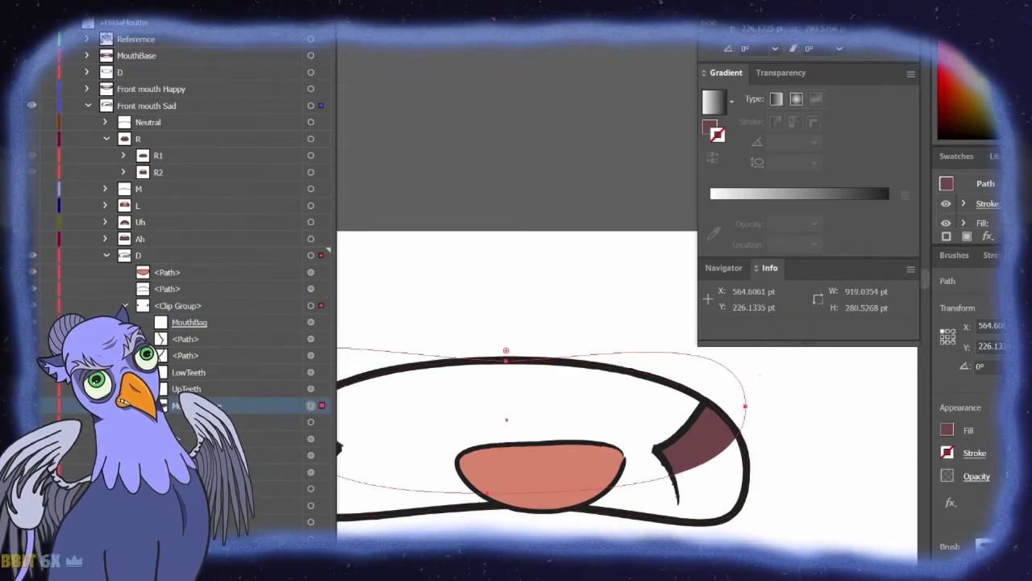
scroll(565, 436, left, 3)
scroll(597, 436, left, 1)
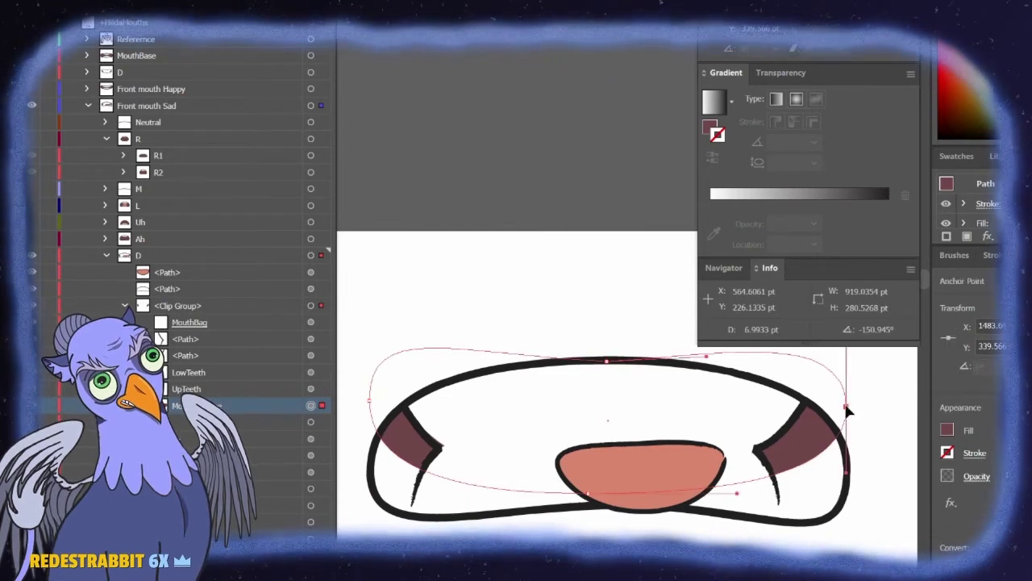
drag(846, 408, 849, 484)
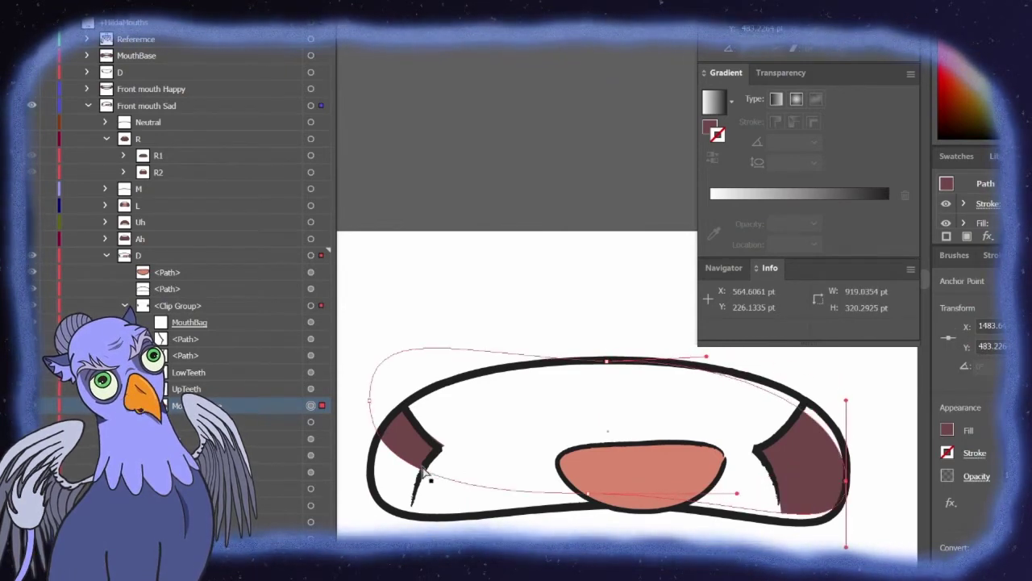
drag(369, 413, 376, 473)
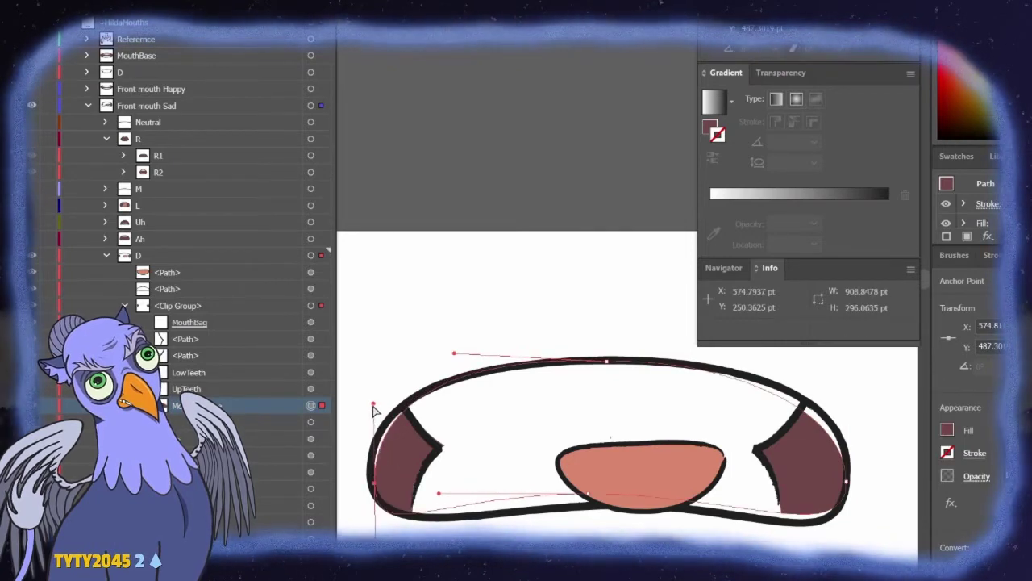
drag(373, 405, 358, 404)
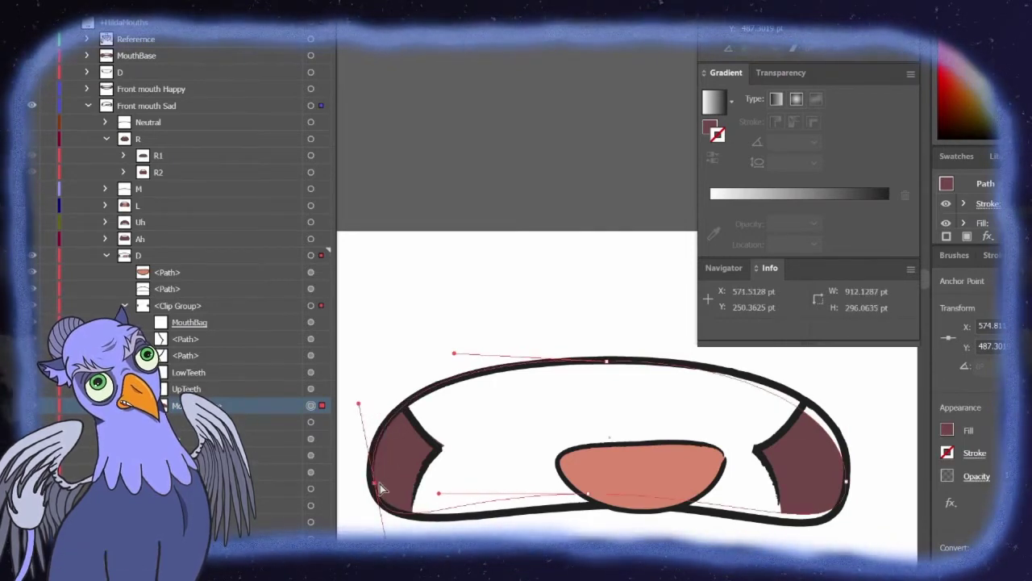
Fit the dark fill's bottom anchor, right side anchor and upper right handle to the reshaped mouth outline.
drag(590, 506, 615, 510)
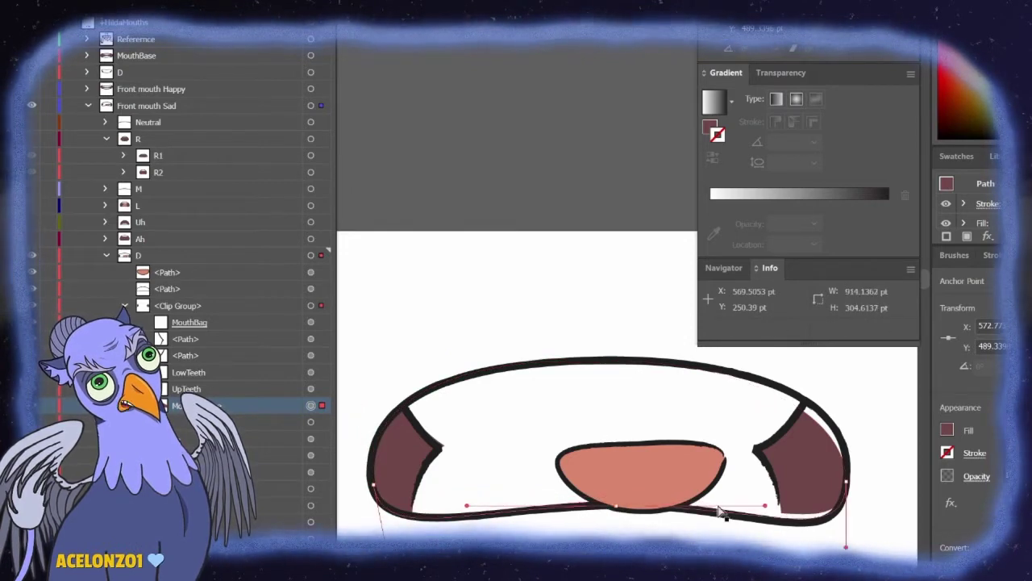
click(846, 483)
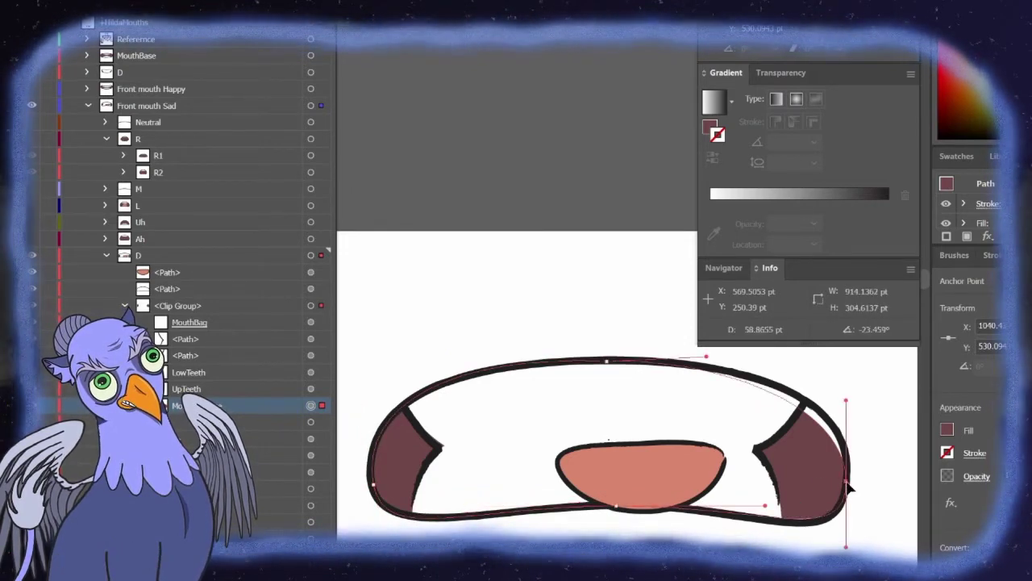
drag(849, 486, 848, 491)
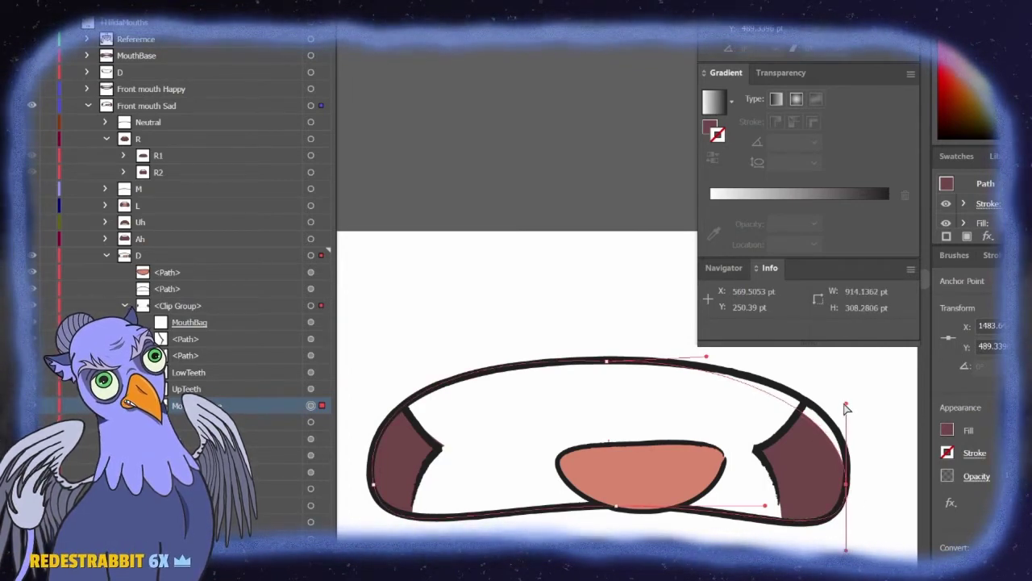
drag(846, 402, 858, 380)
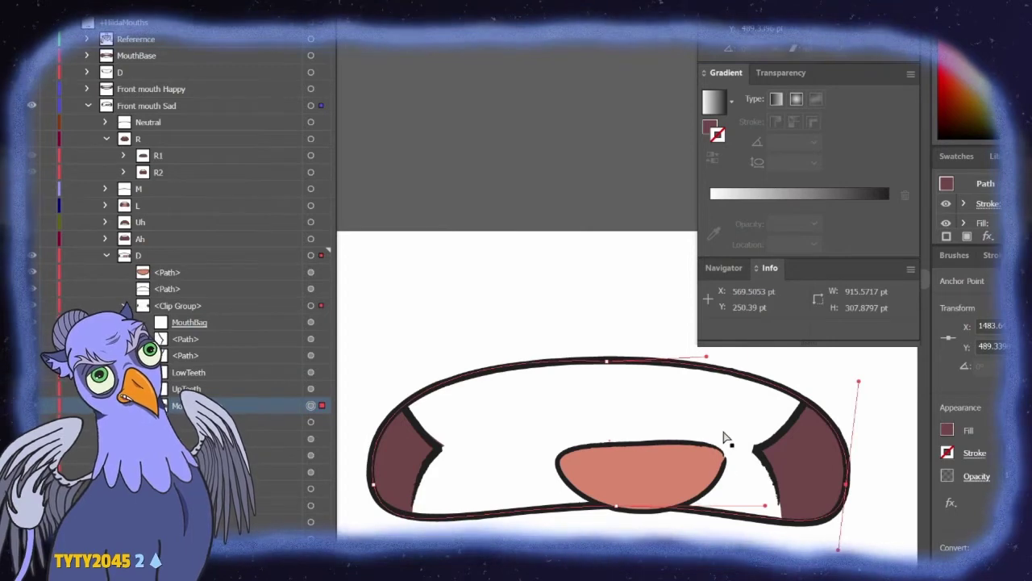
Extend the lower ends of the right and left inner corner lines down to the mouth's bottom outline.
click(778, 488)
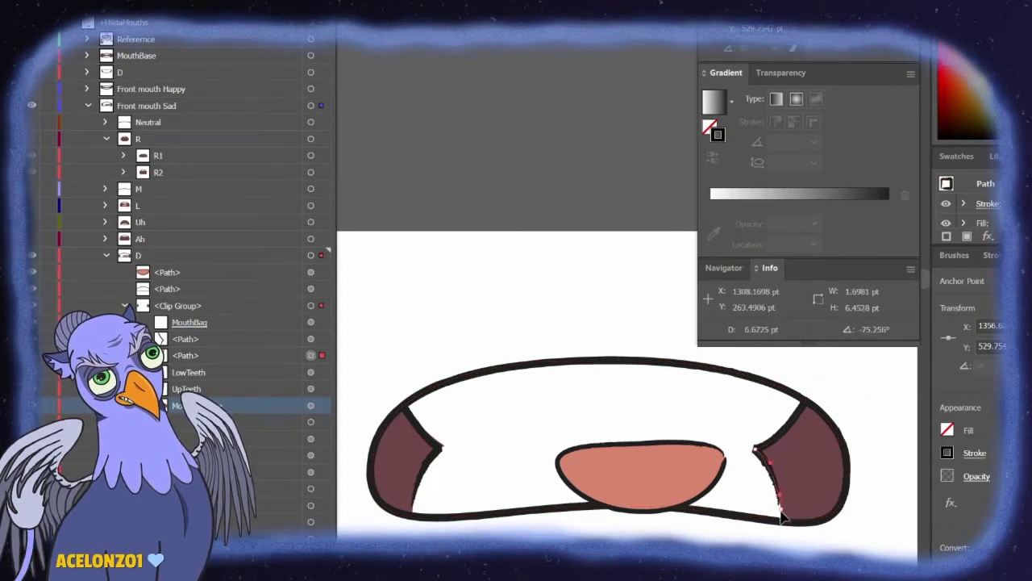
drag(782, 512, 779, 525)
click(406, 492)
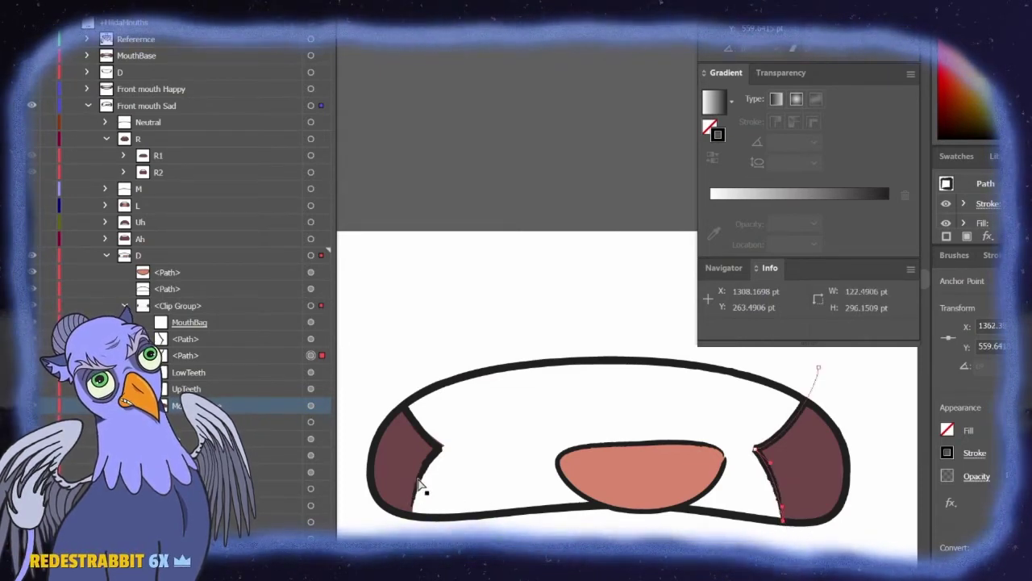
drag(415, 515, 419, 522)
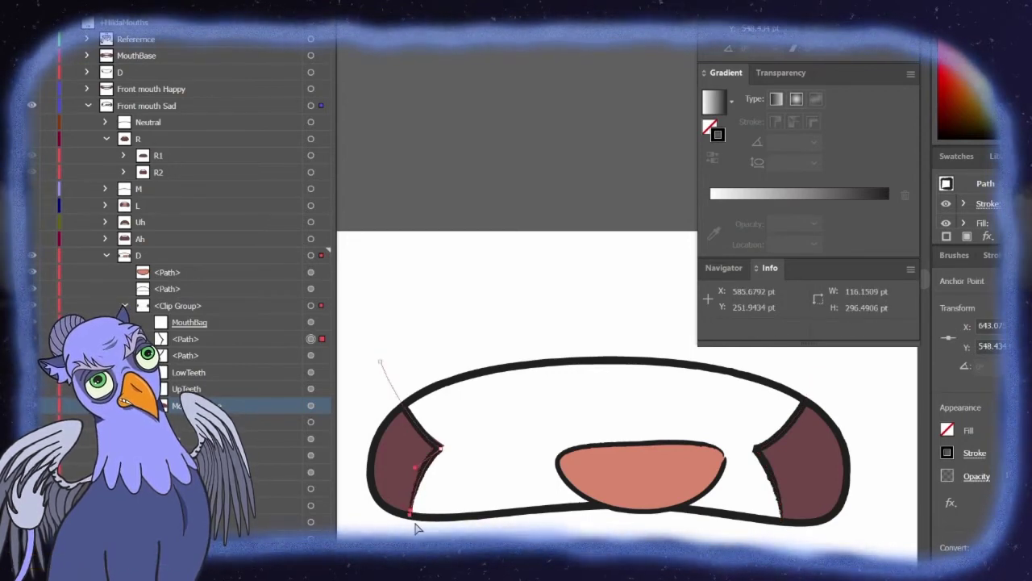
Refine the left corner line by adjusting its lower end at the outline and moving its pointed anchor onto the fill's tip.
scroll(420, 524, up, 3)
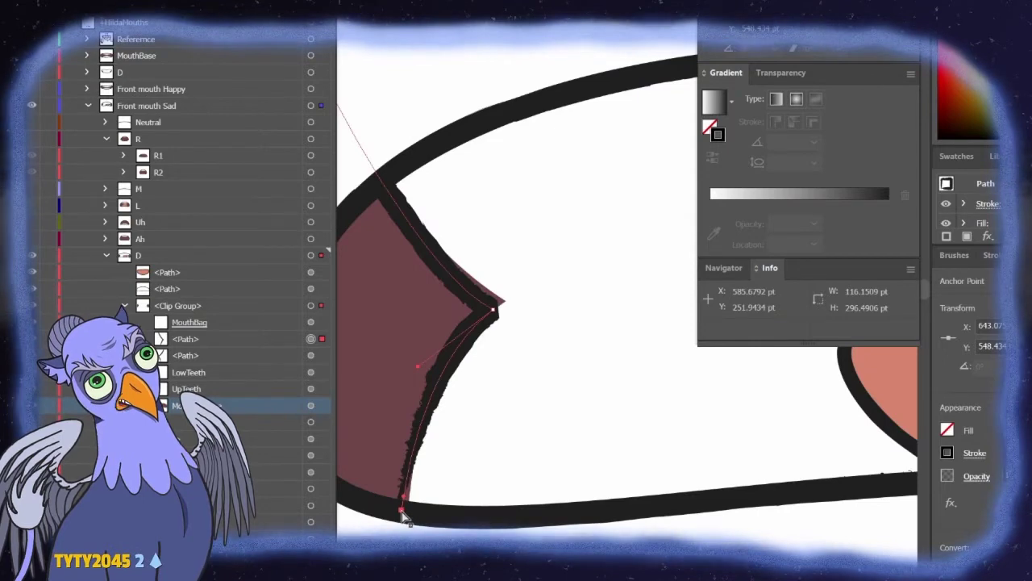
drag(404, 517, 409, 520)
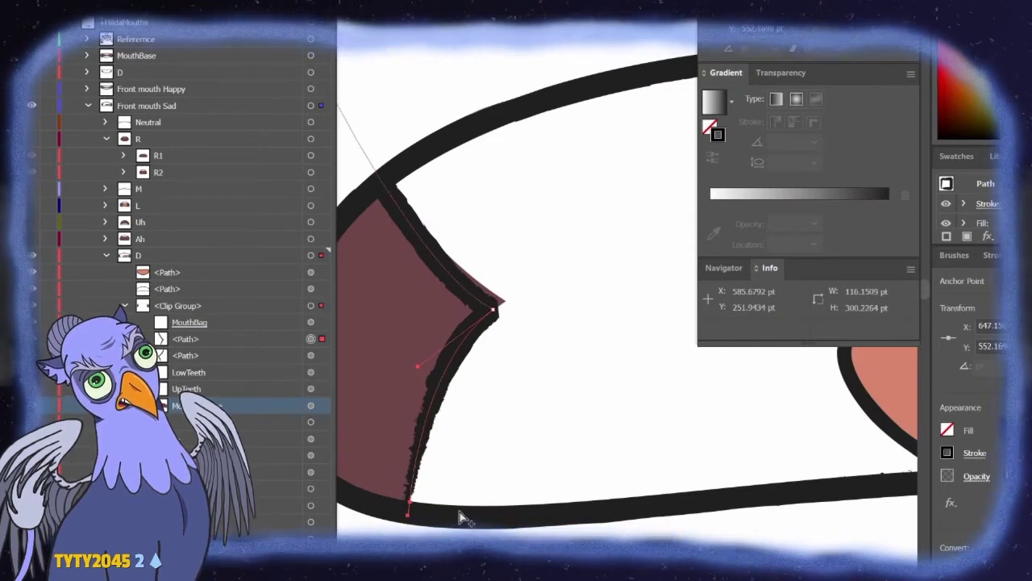
scroll(460, 514, down, 2)
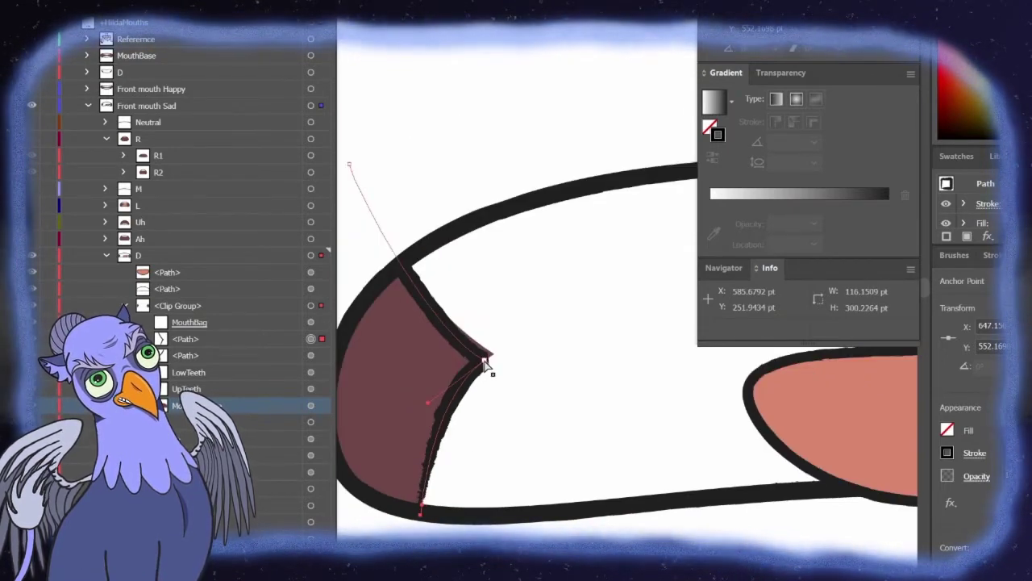
drag(487, 363, 493, 358)
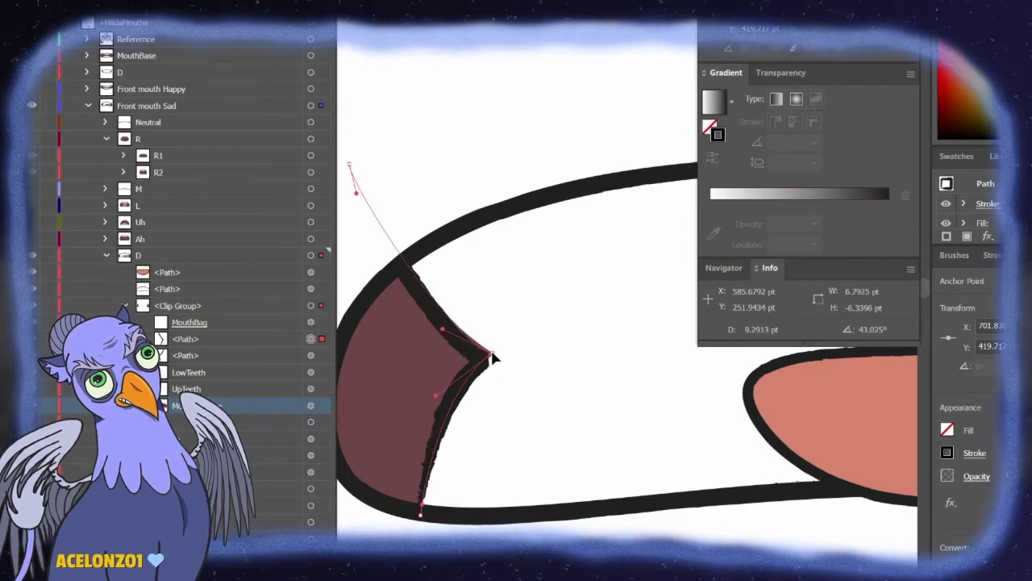
scroll(560, 477, right, 10)
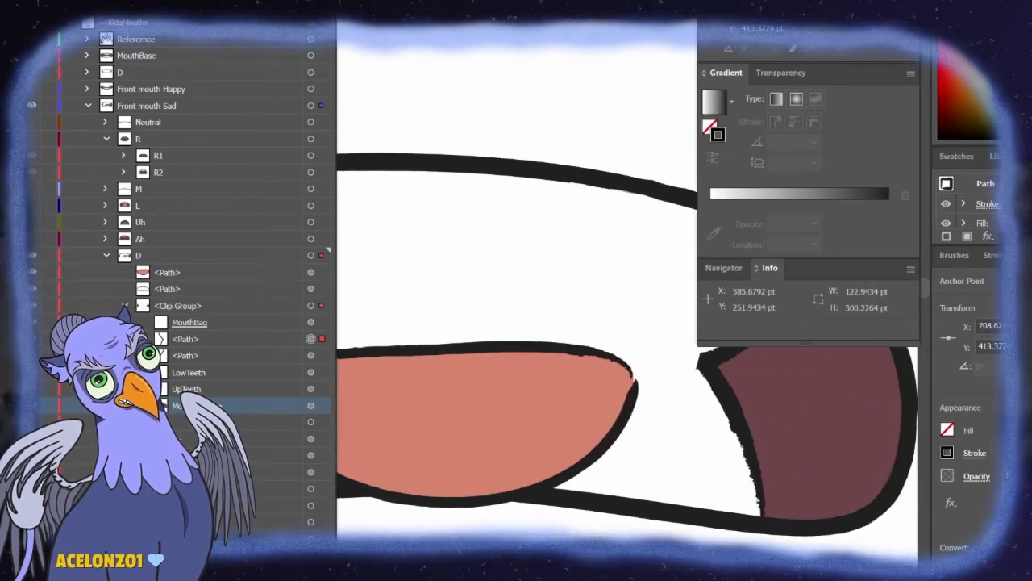
scroll(627, 345, right, 10)
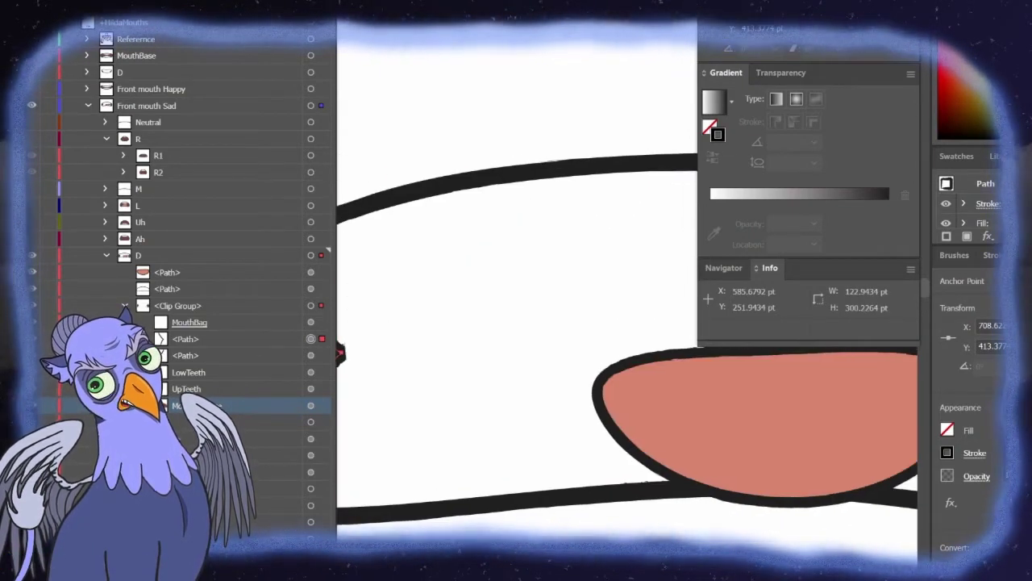
scroll(638, 473, down, 5)
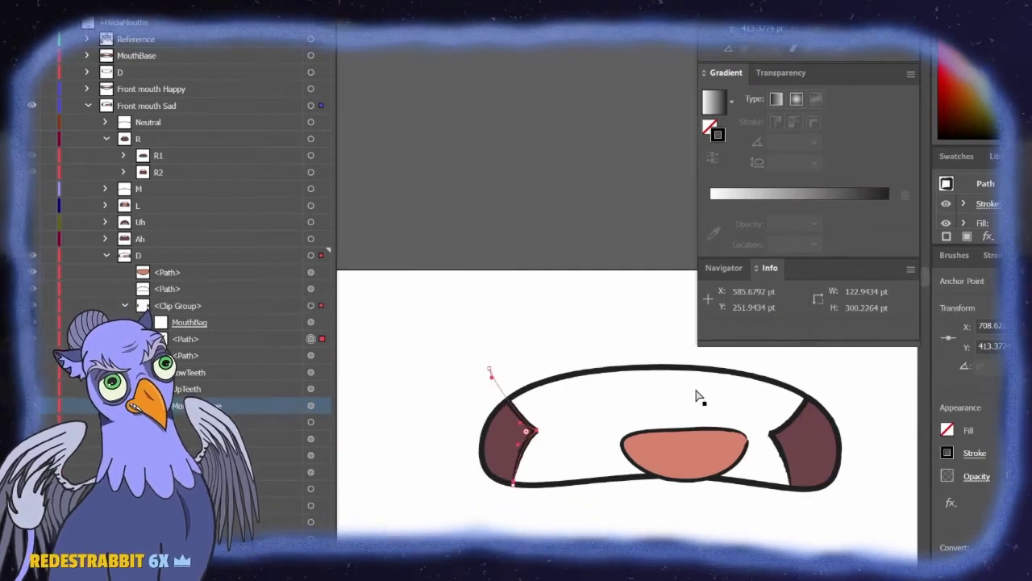
Collapse D's clip group, select all artwork on the D layer and review the object commands available for it.
click(164, 307)
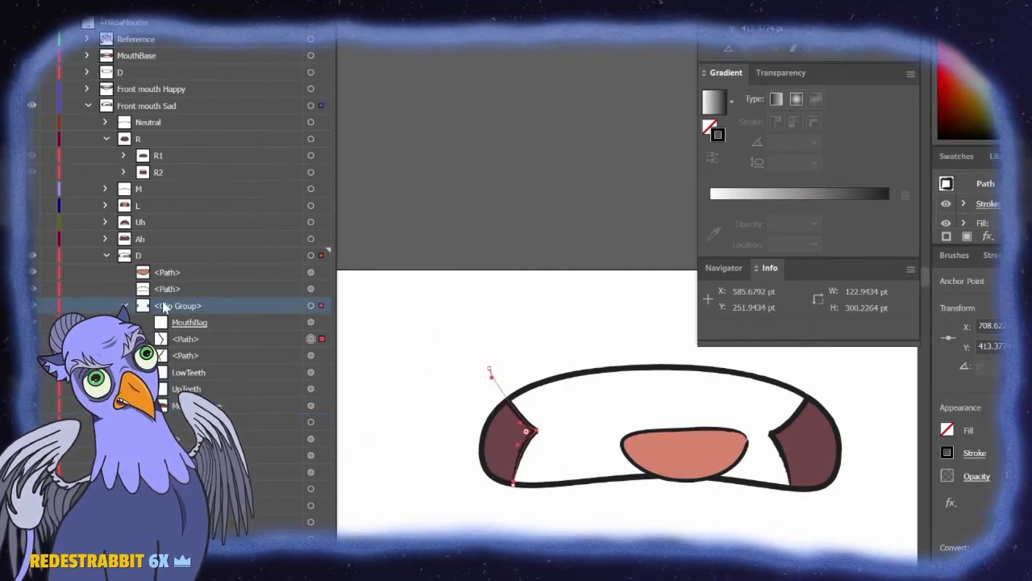
click(124, 306)
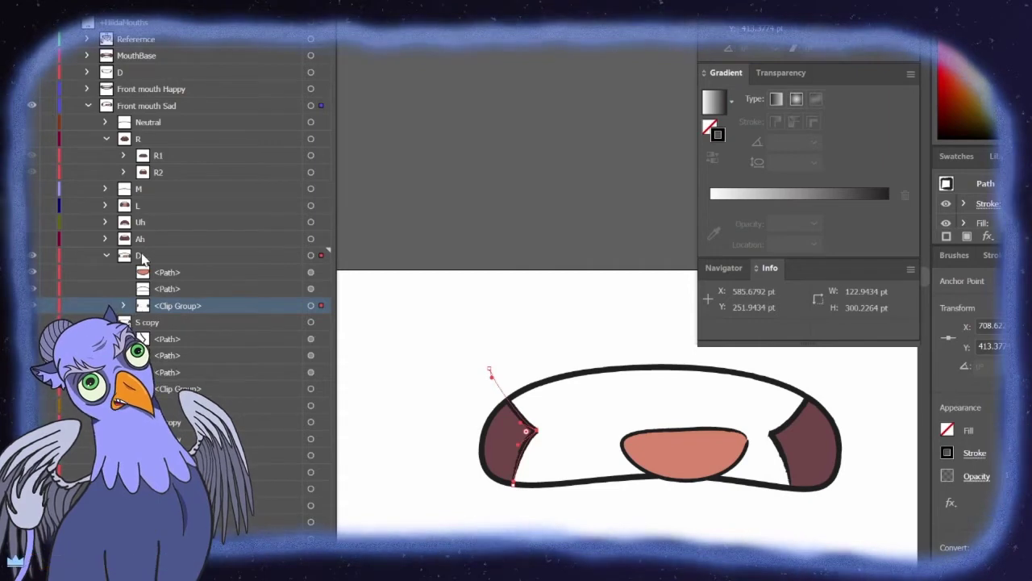
click(310, 257)
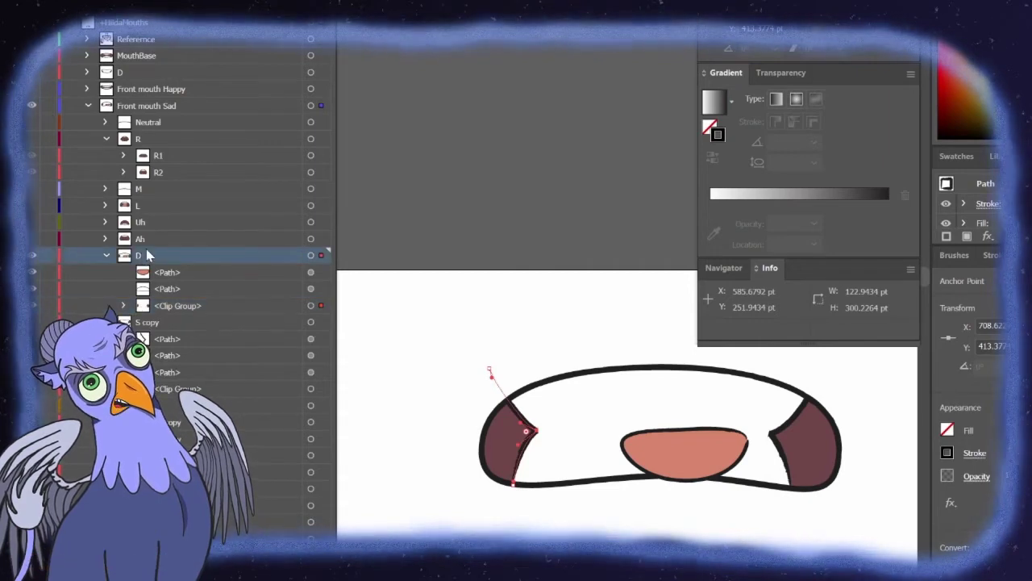
click(311, 256)
key(alt+o)
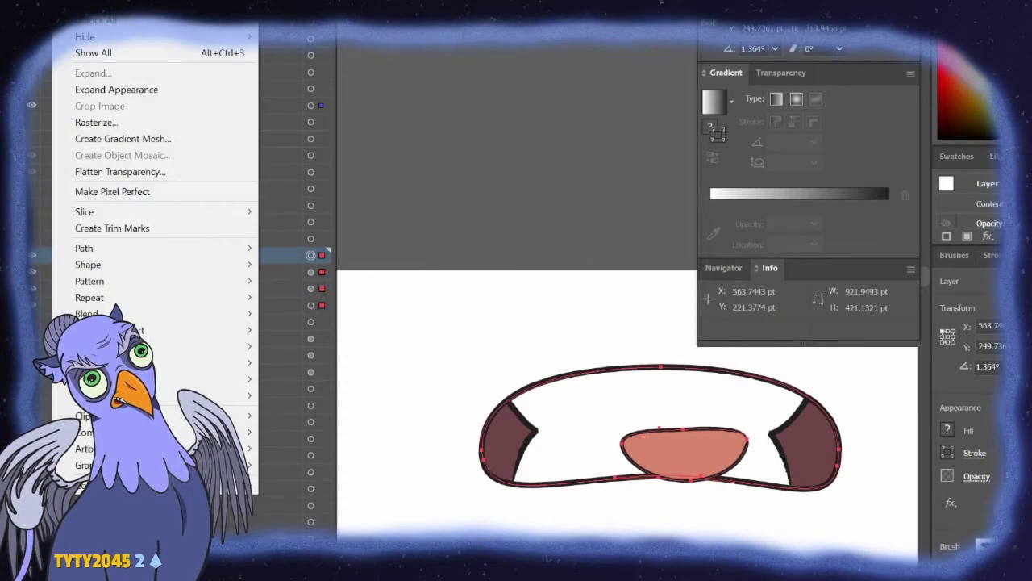
mouse_move(168, 248)
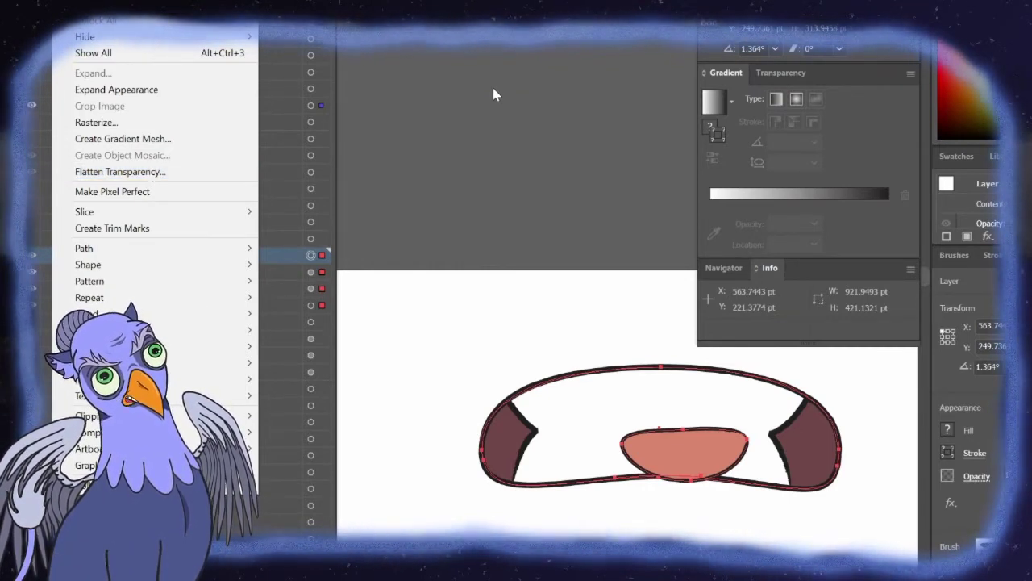
key(Escape)
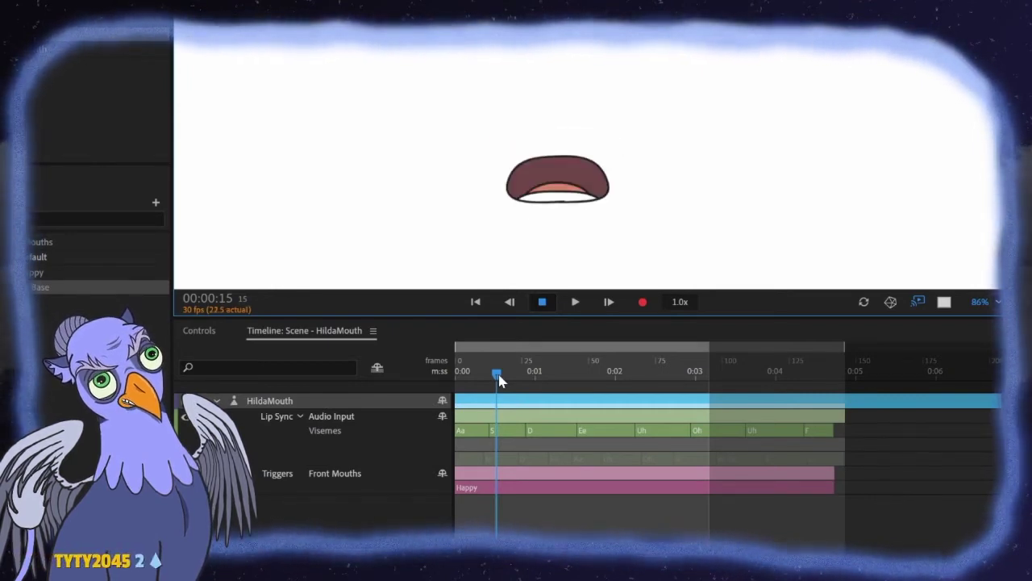
Switch to Character Animator and scrub through the HildaMouth timeline to preview the mouth shapes, returning the playhead to frame 0.
key(Right)
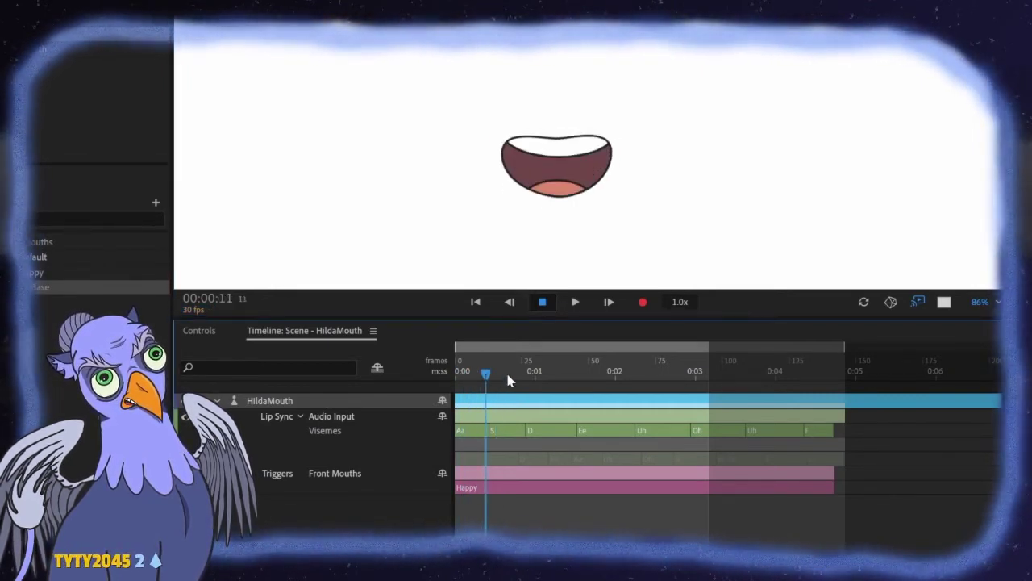
drag(677, 374, 718, 376)
drag(562, 381, 457, 385)
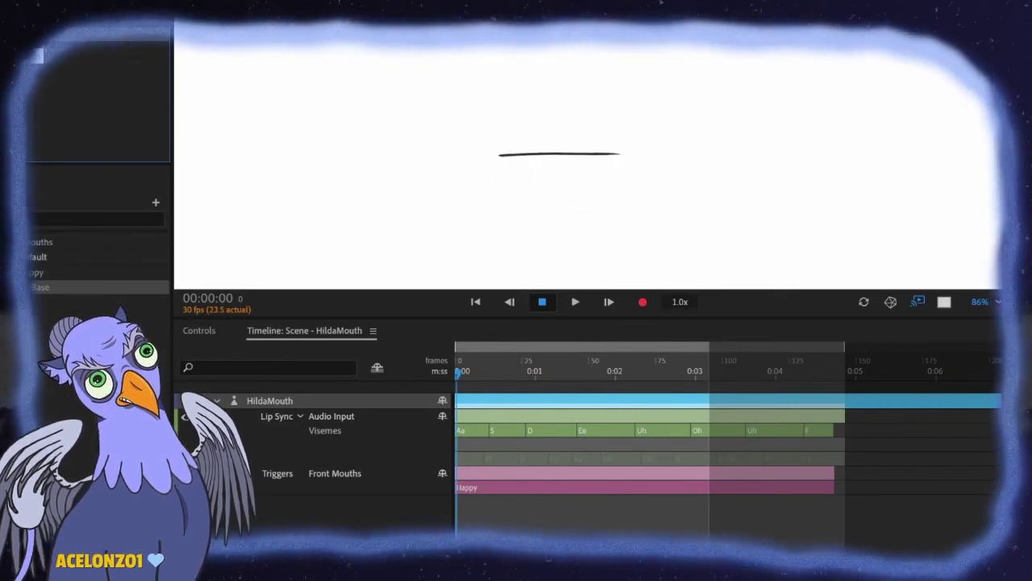
Export the HildaMouth puppet from the project as a Character Animator puppet file.
right_click(32, 37)
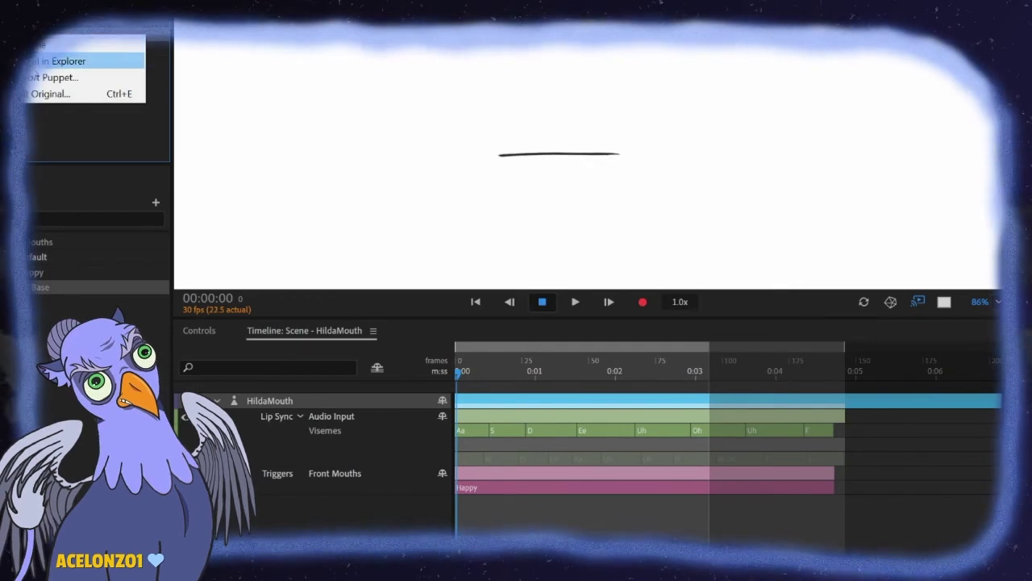
click(126, 102)
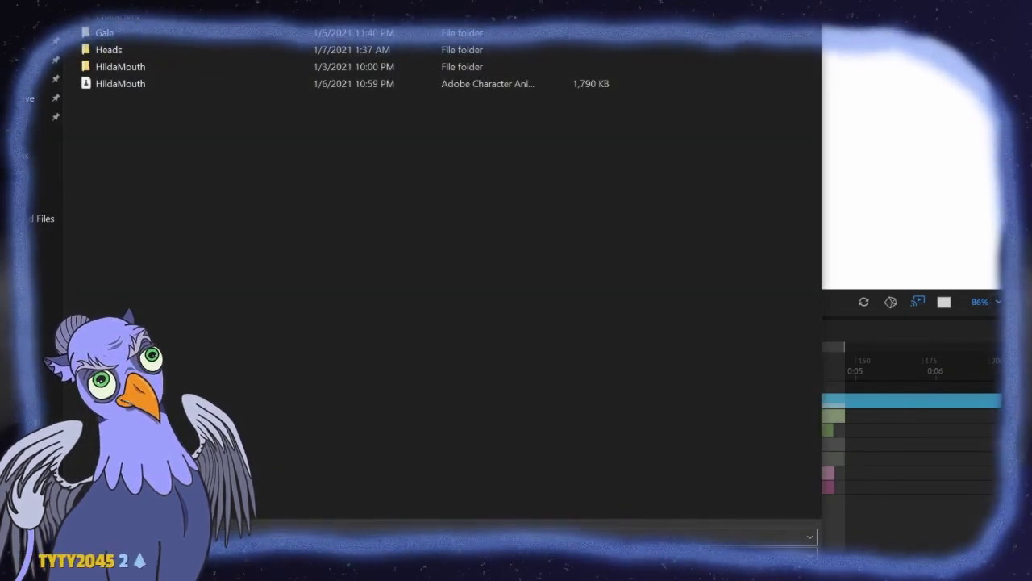
key(Return)
click(432, 289)
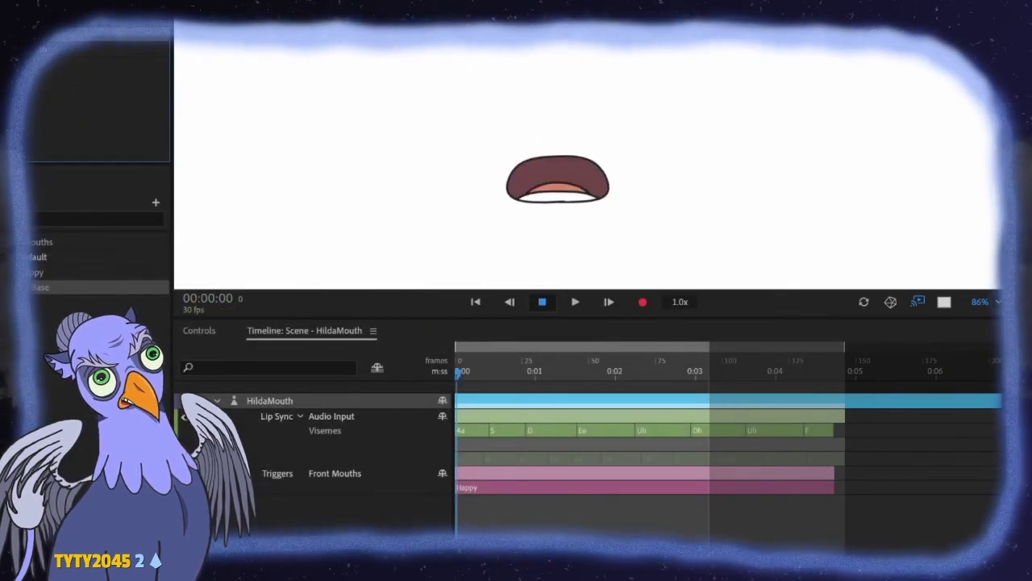
Enlarge the scene preview by moving its boundary with the timeline down.
click(20, 14)
click(433, 76)
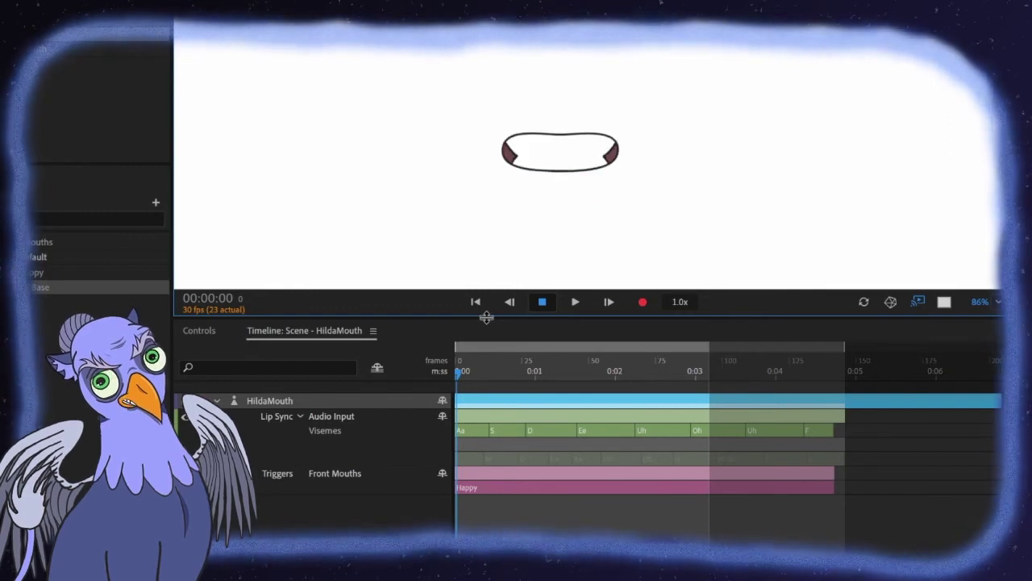
drag(486, 317, 488, 344)
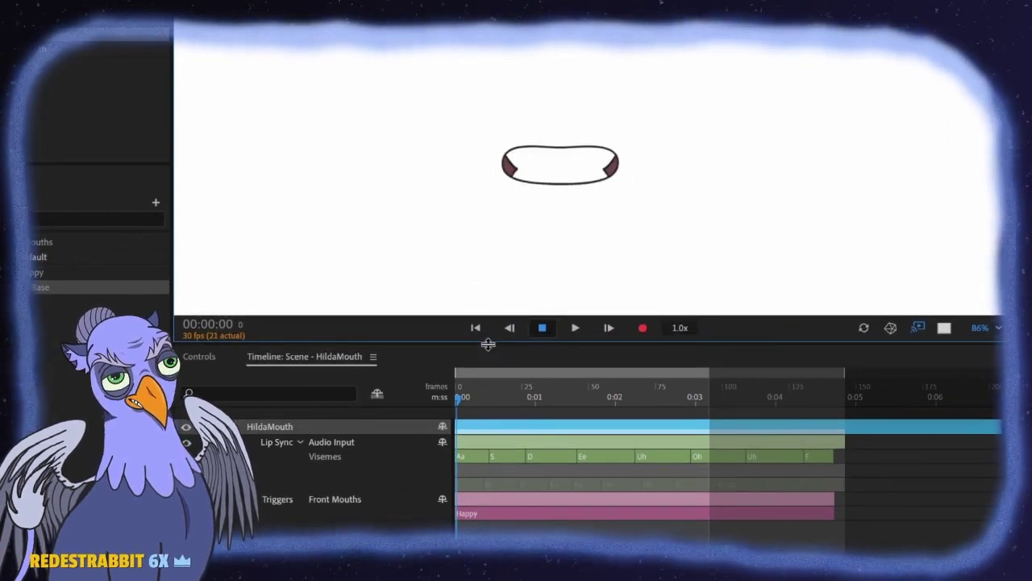